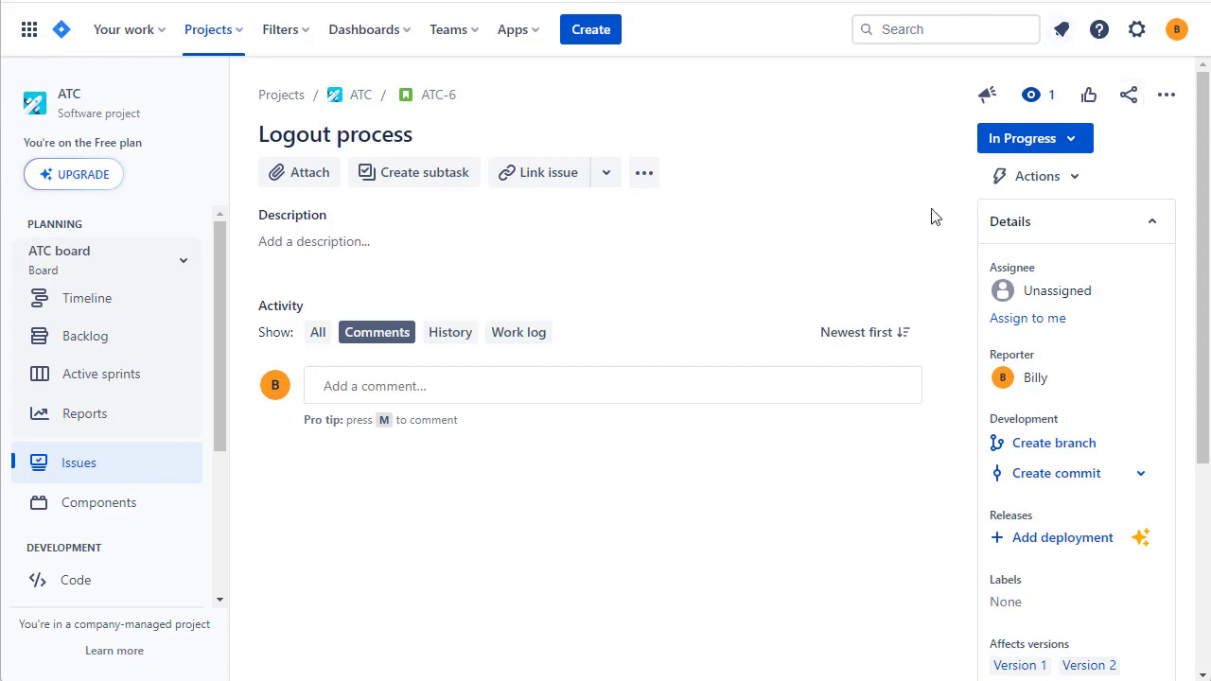
# Check ATC-6's Affects and Fix versions fields, then open the ATC project settings.
pyautogui.scroll(-1, 1026, 419)
pyautogui.scroll(-1, 1029, 549)
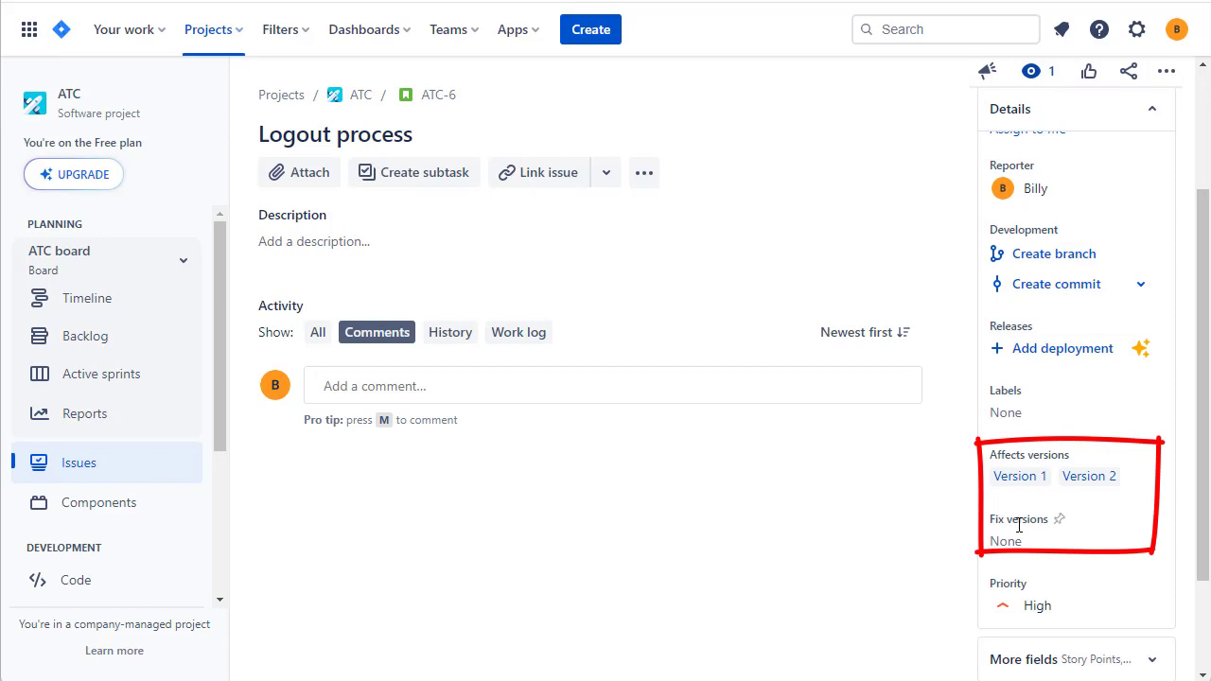
pyautogui.scroll(-3, 161, 505)
pyautogui.rightClick(82, 580)
pyautogui.press('Escape')
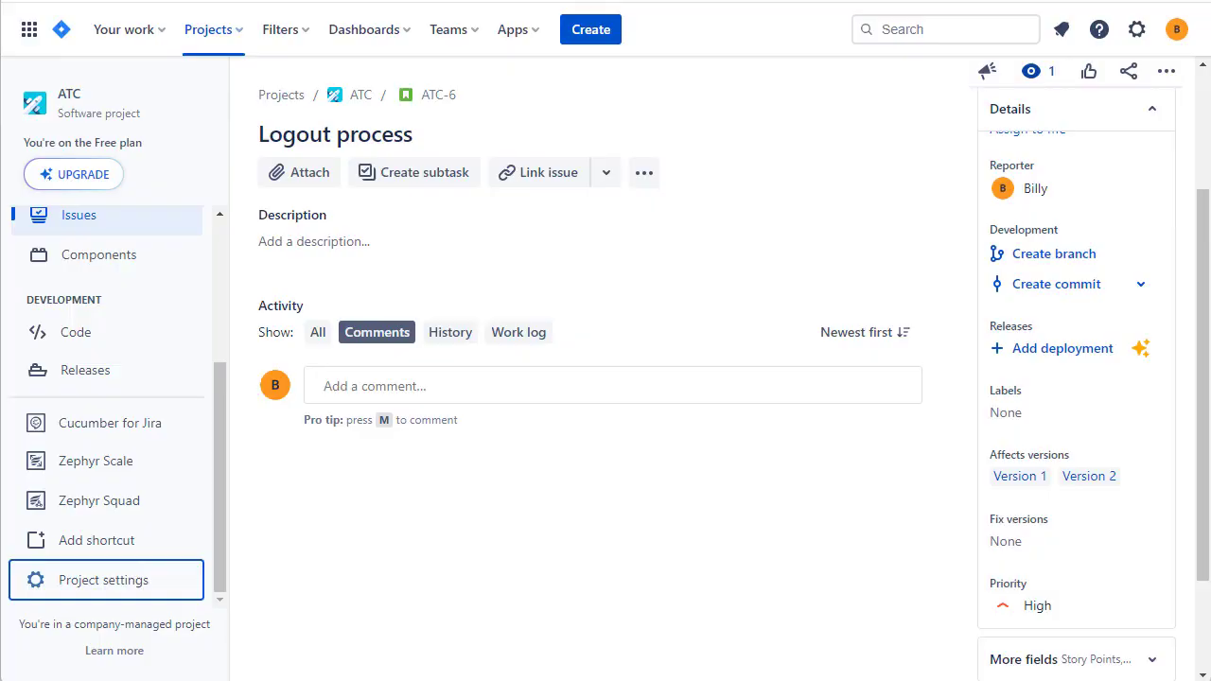
pyautogui.click(82, 581)
pyautogui.scroll(-3, 100, 432)
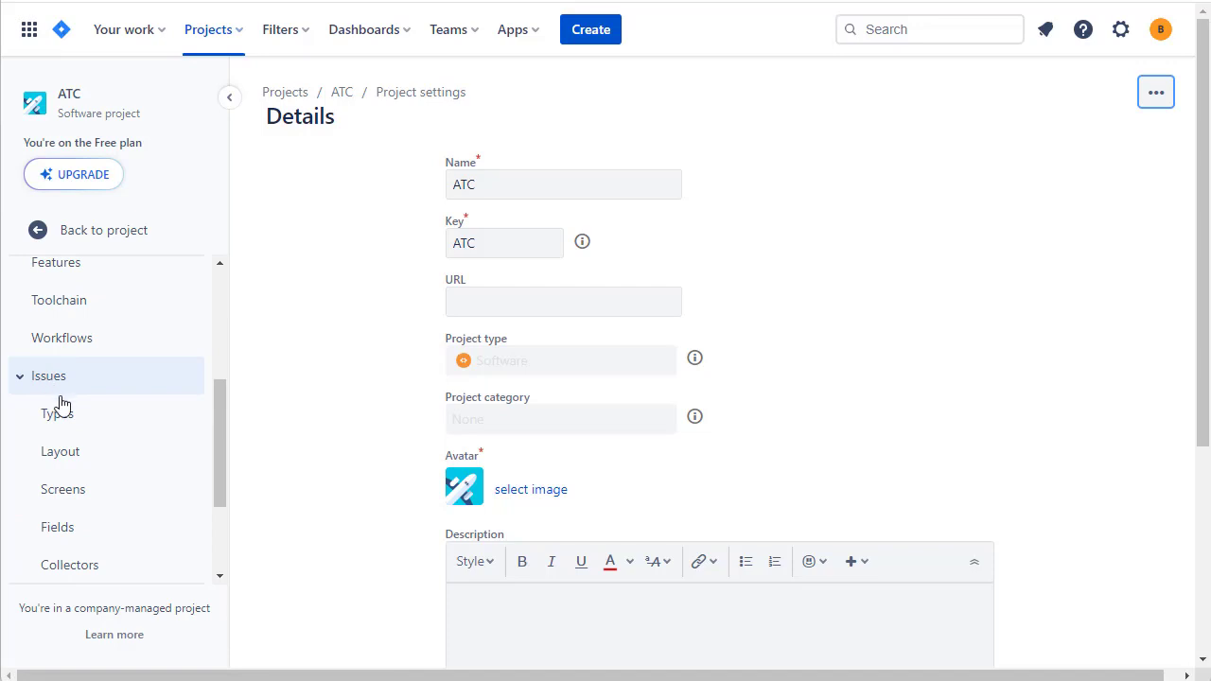
# Open the Story group's issue layout and review its Affects versions and Fix versions fields.
pyautogui.click(70, 460)
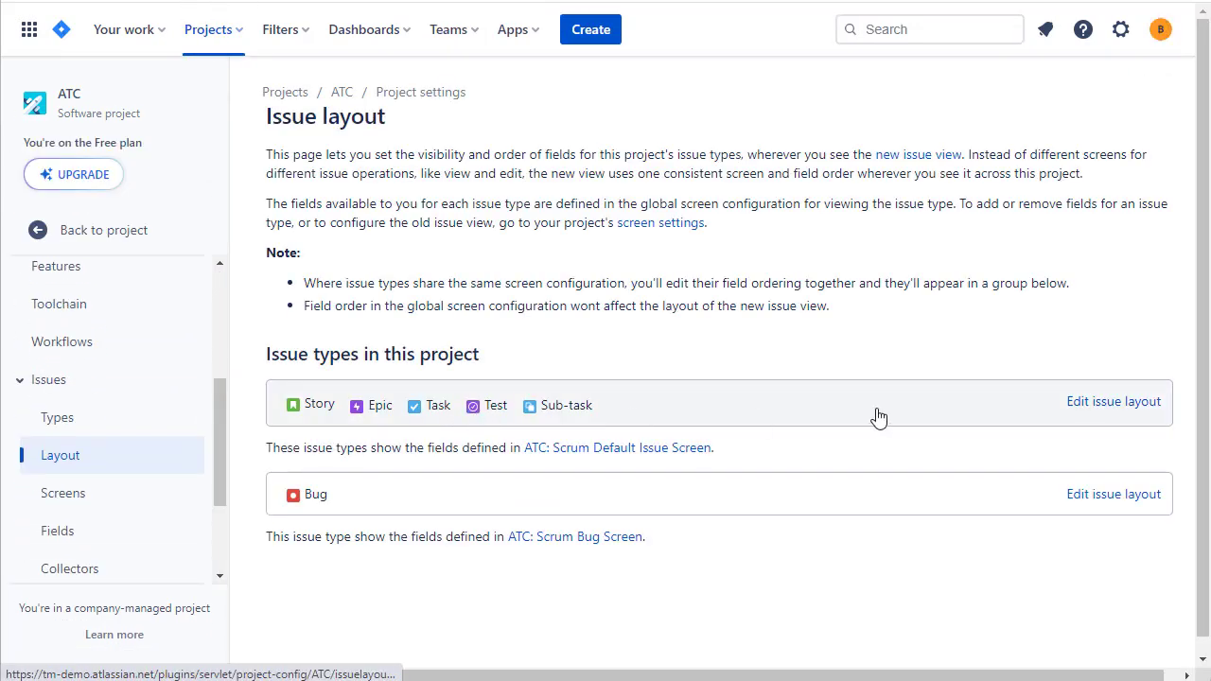
pyautogui.click(1050, 408)
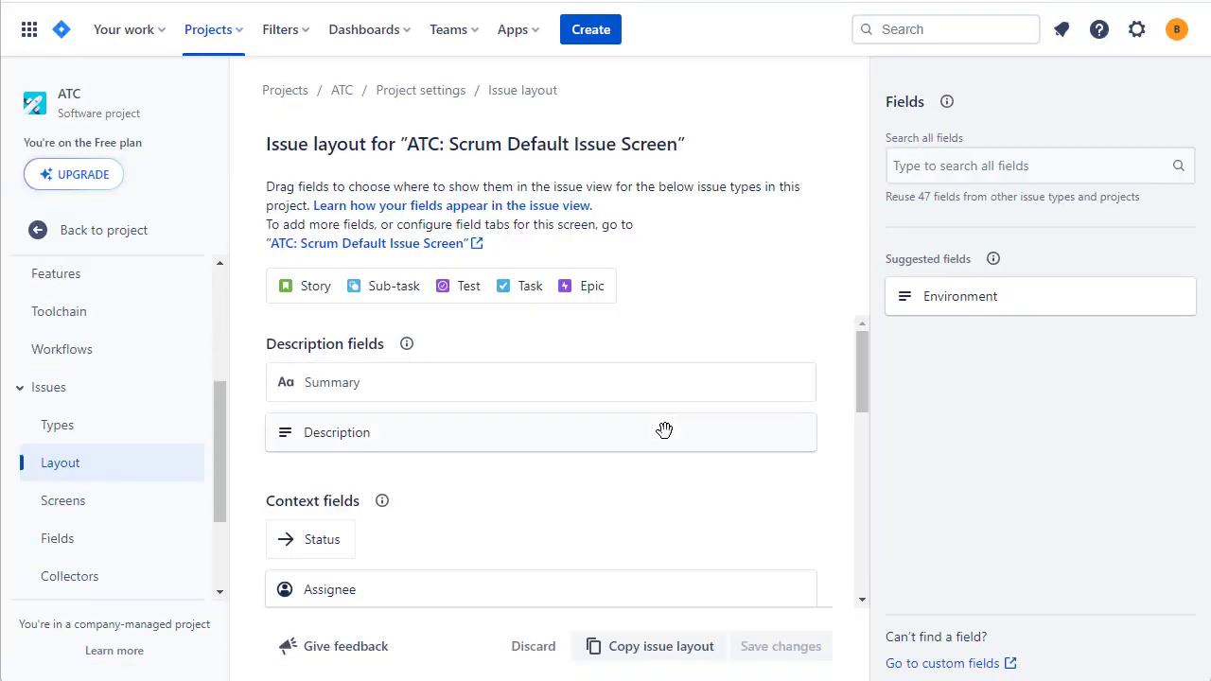
pyautogui.scroll(-3, 664, 430)
pyautogui.click(980, 174)
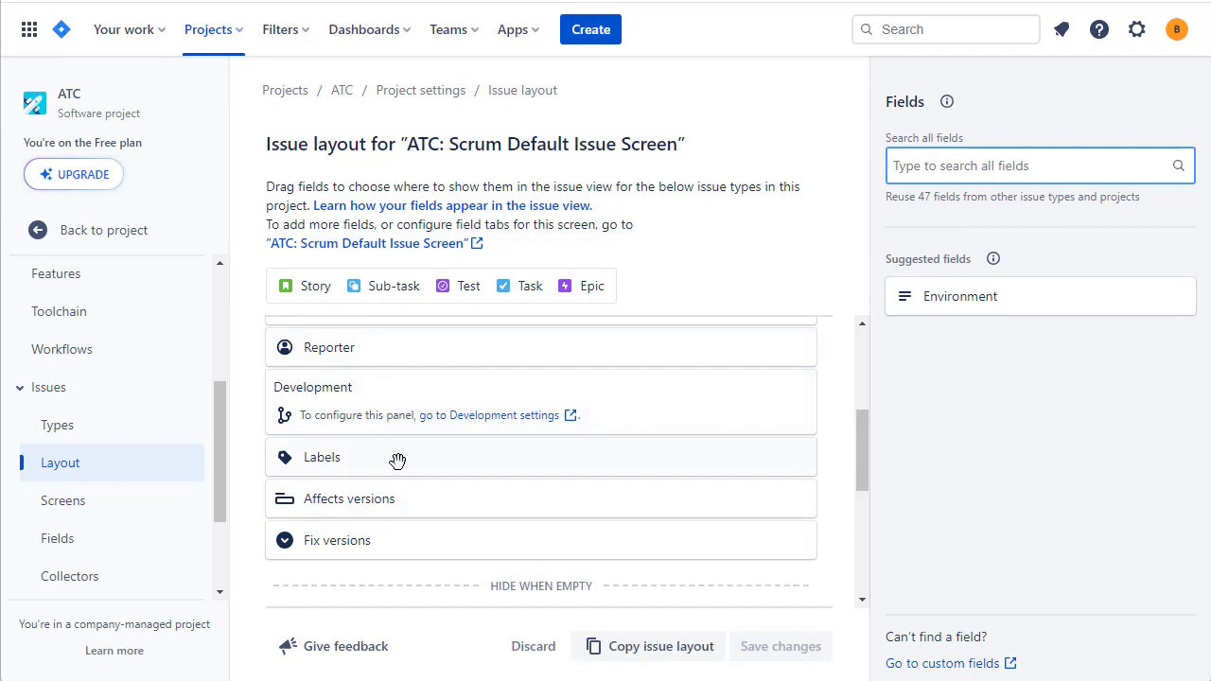
pyautogui.scroll(5, 397, 460)
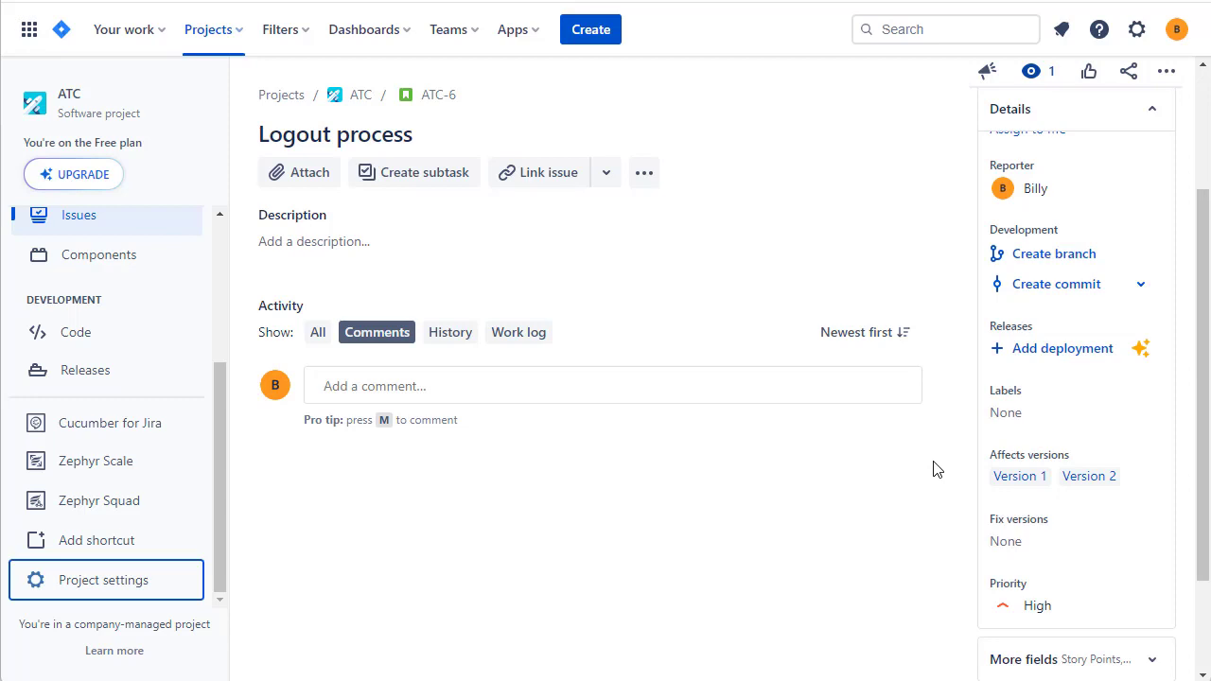
# Show Versions 1–4 by adding Released and Archived to the status filter, then return to ATC-6.
pyautogui.click(83, 379)
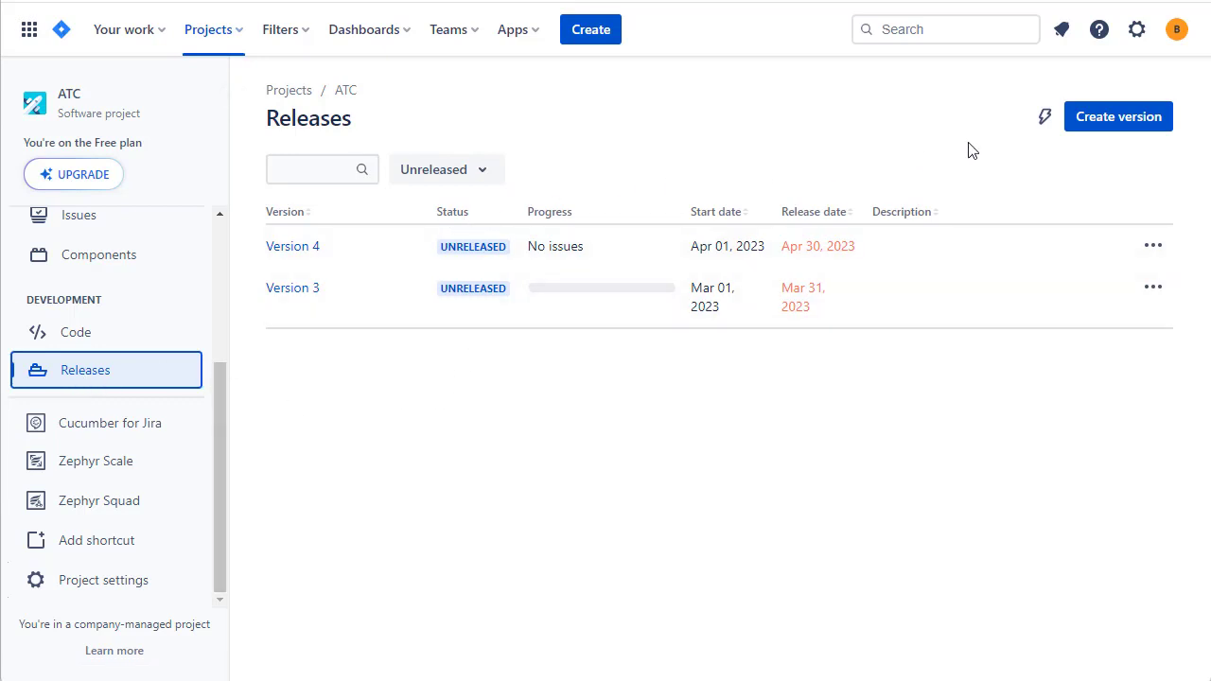
pyautogui.click(461, 180)
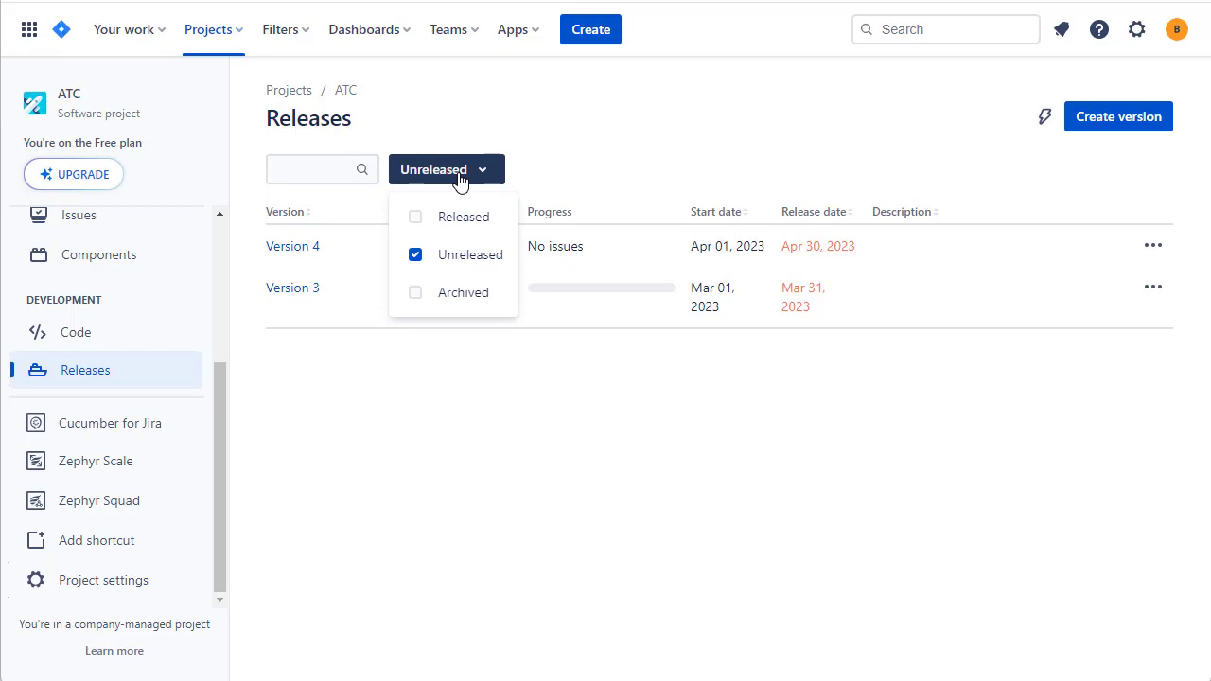
pyautogui.click(425, 218)
pyautogui.click(426, 286)
pyautogui.click(478, 501)
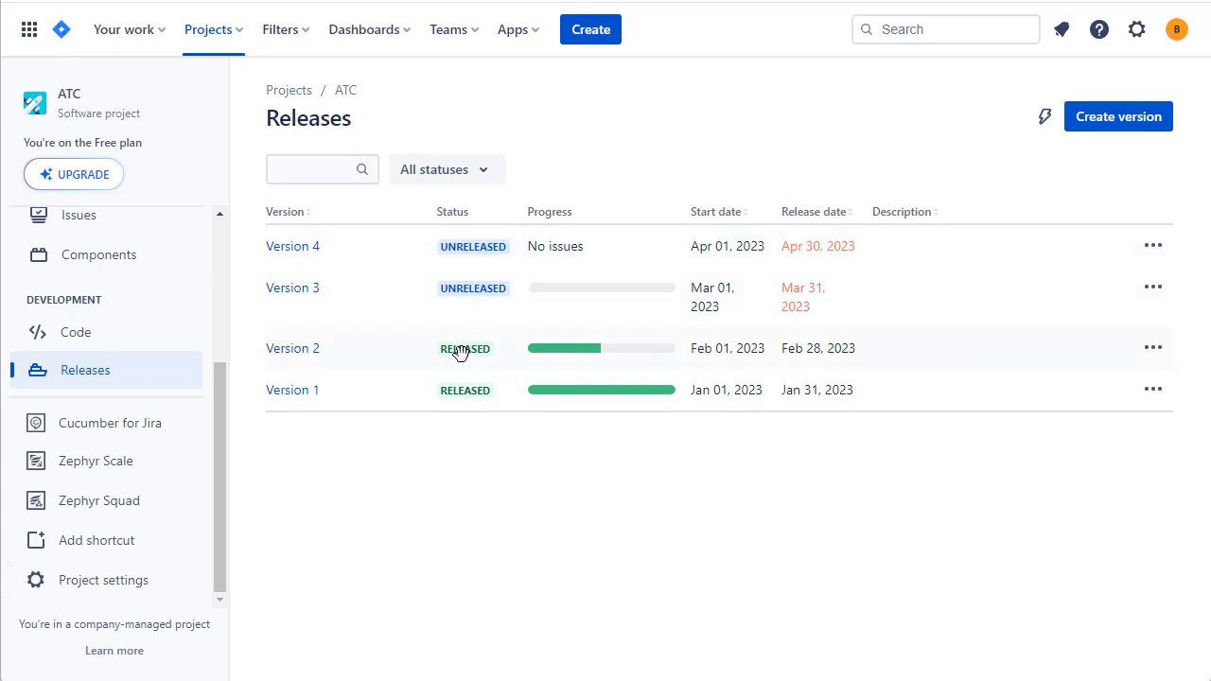
pyautogui.click(473, 172)
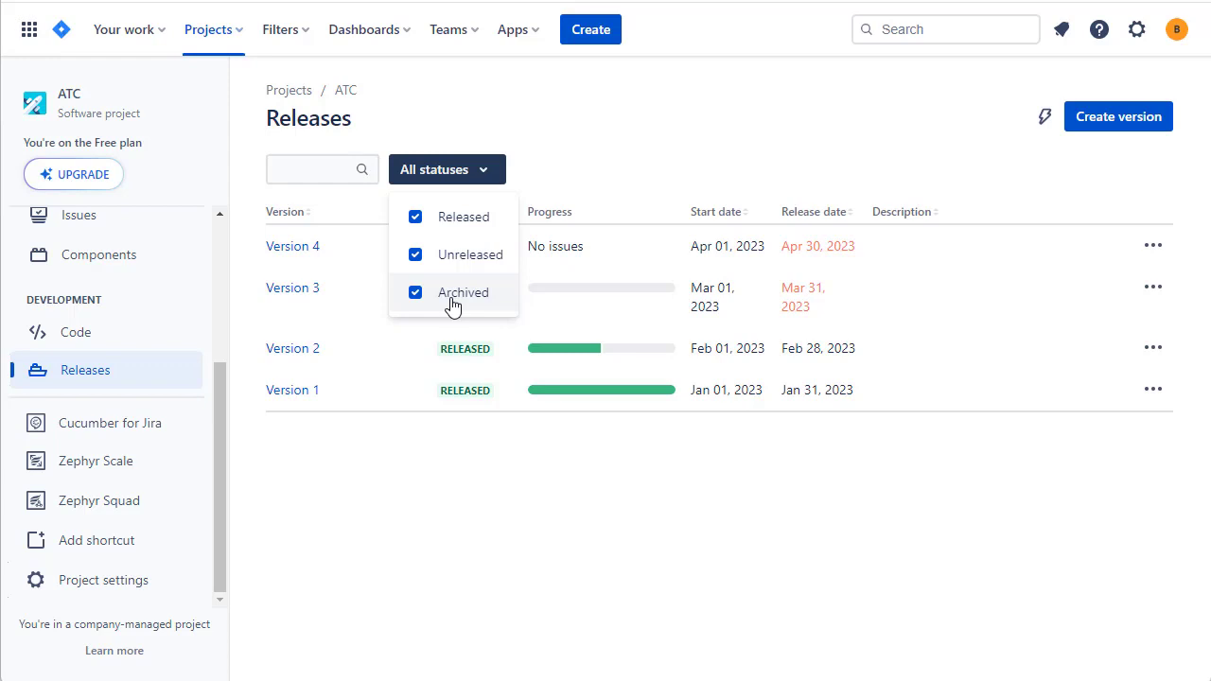
pyautogui.click(379, 475)
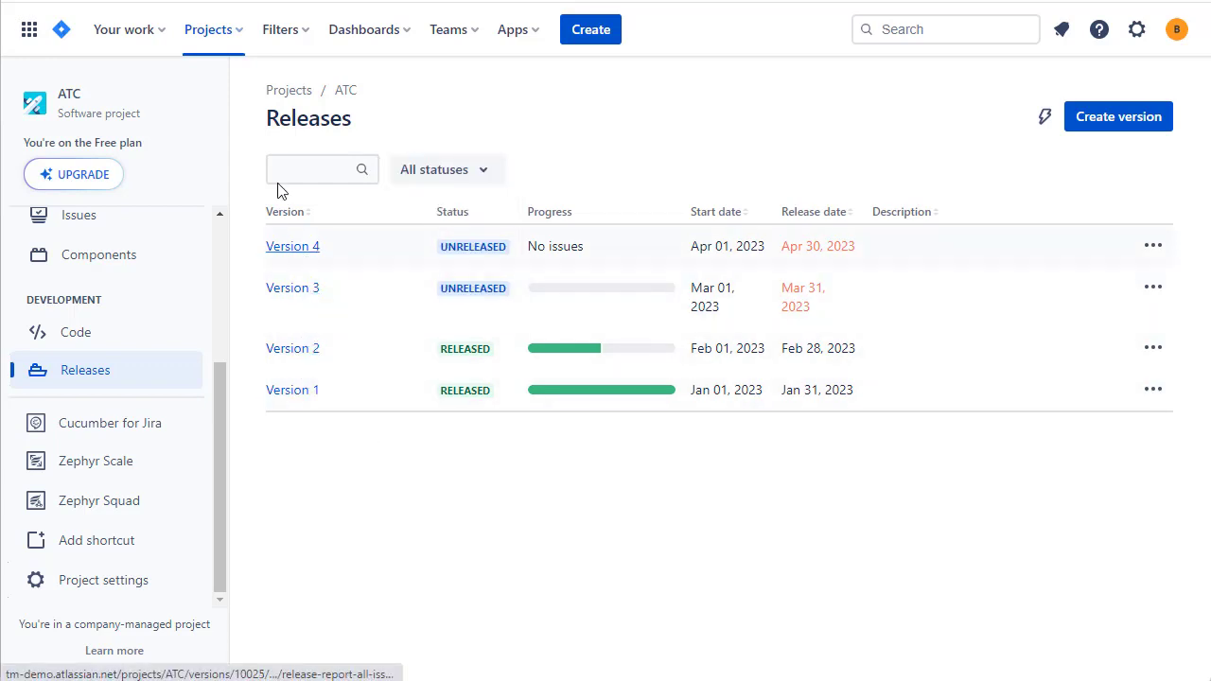
pyautogui.hotkey('alt', 'Left')
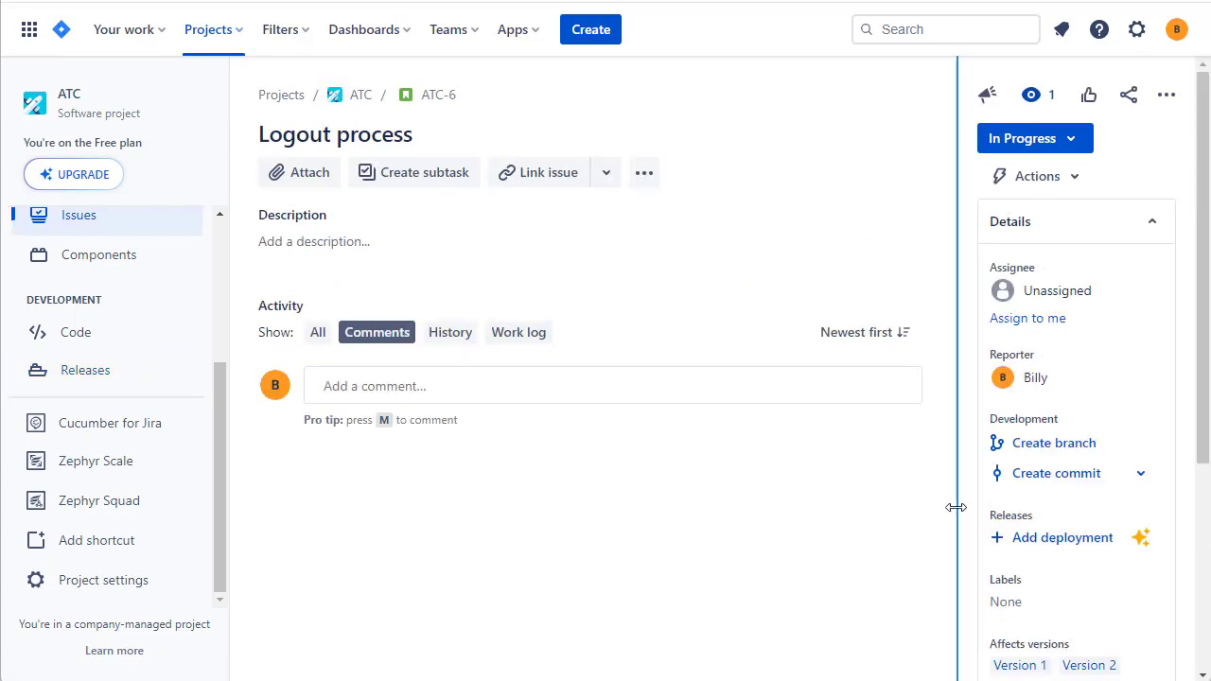
# Search for ATC issues whose Affects versions include Version 2.
pyautogui.scroll(-3, 1003, 511)
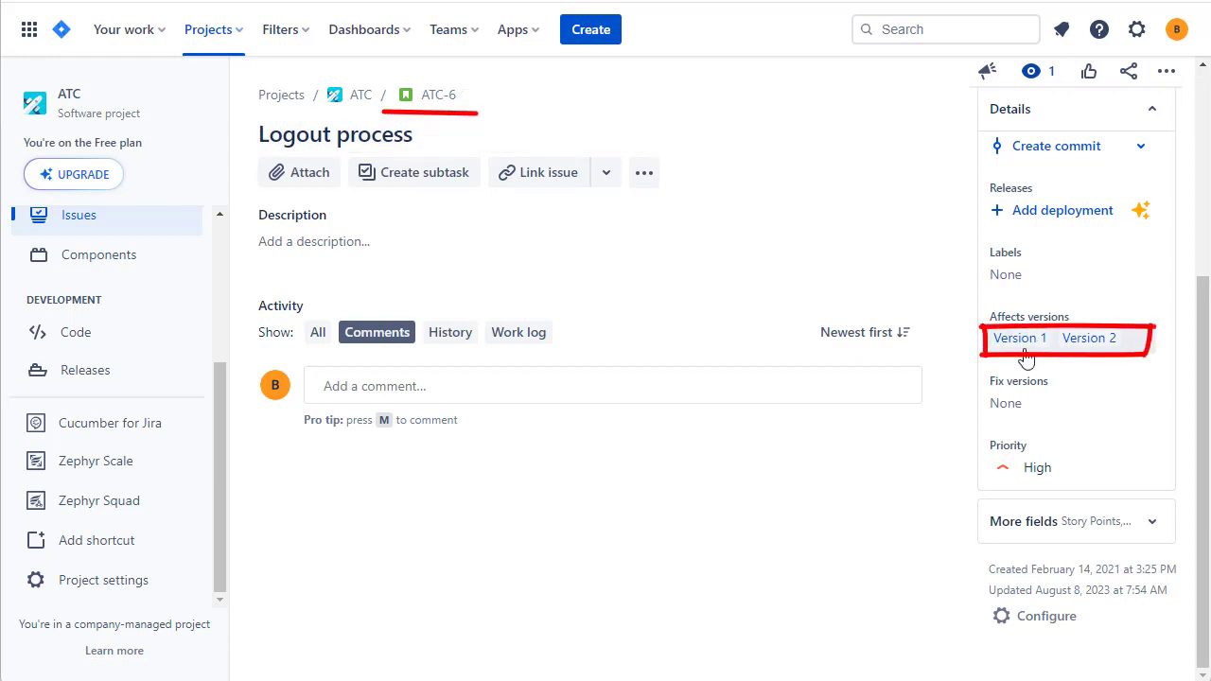
pyautogui.click(1095, 352)
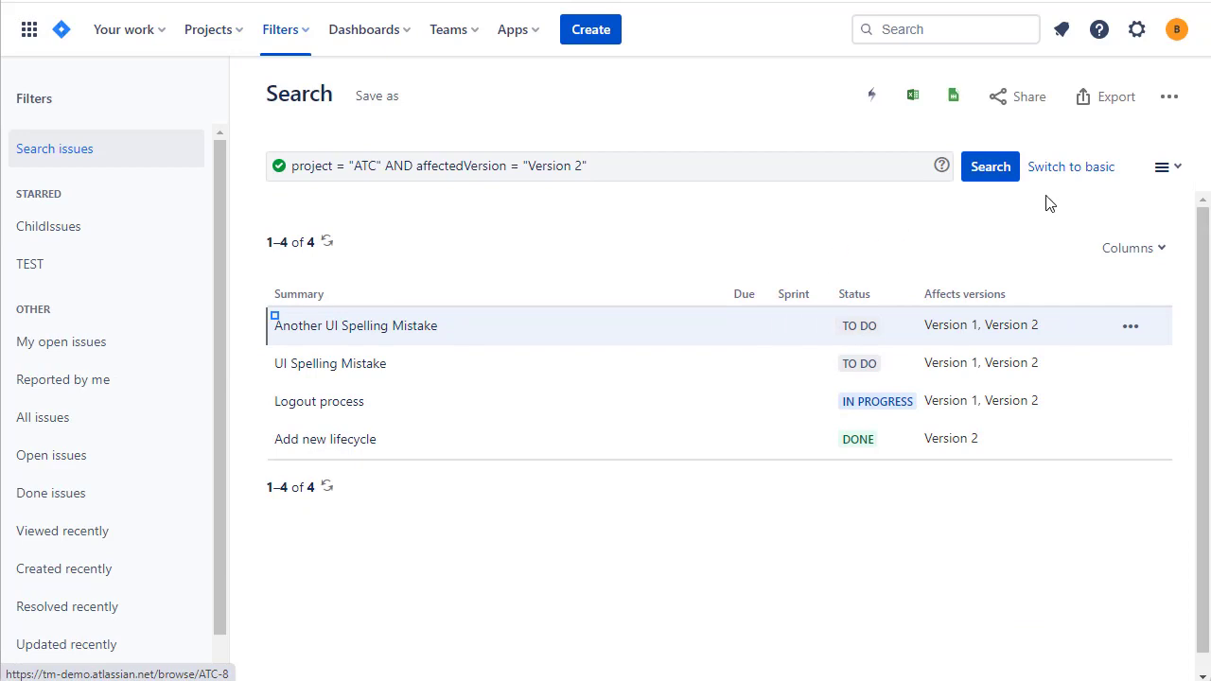
# Look at the Affects Version filter in basic mode, then switch back to JQL.
pyautogui.click(1079, 174)
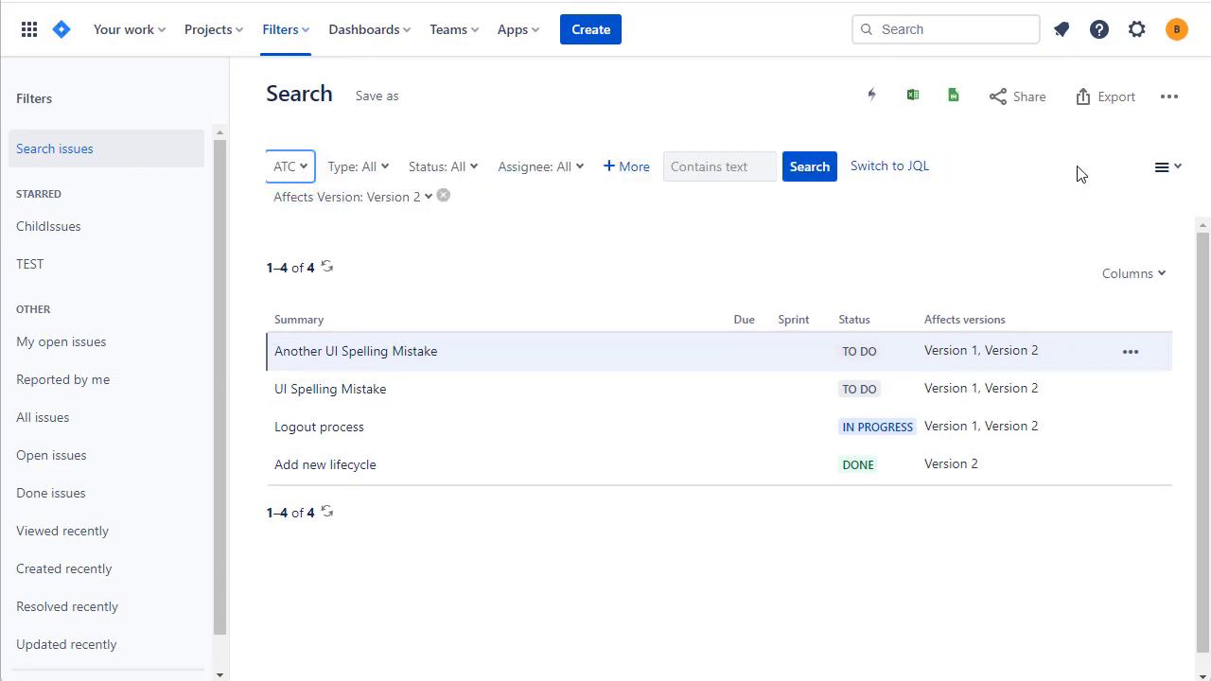
pyautogui.click(424, 206)
pyautogui.click(425, 206)
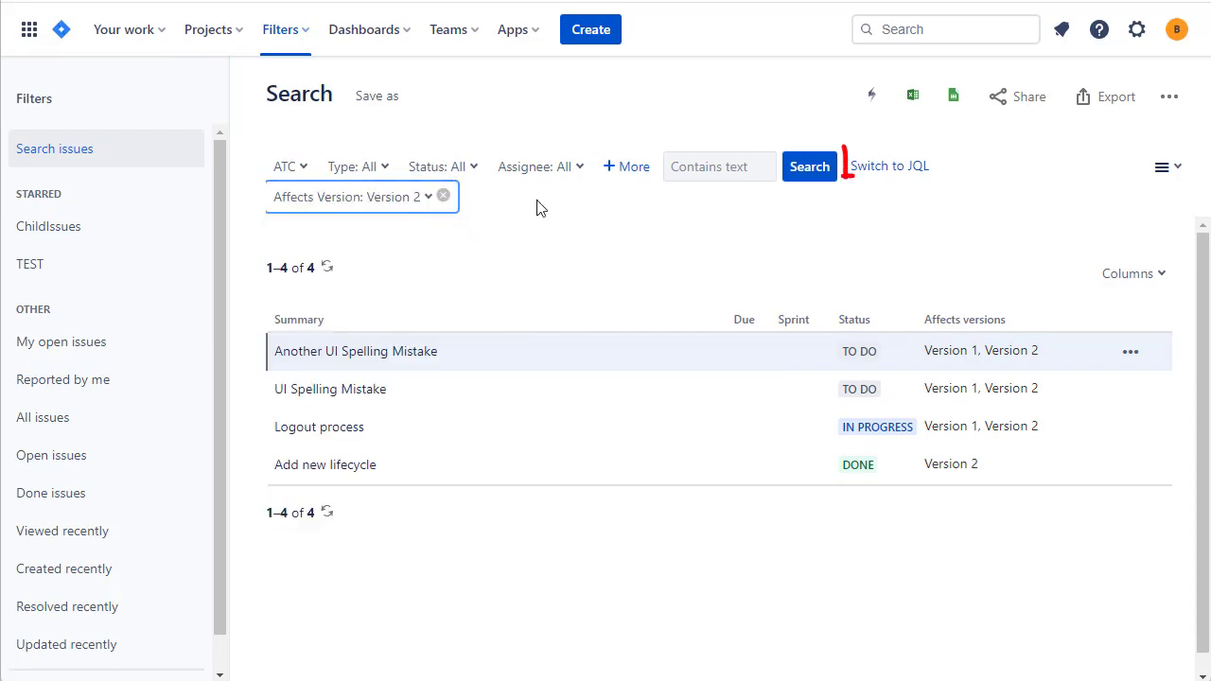
pyautogui.click(889, 166)
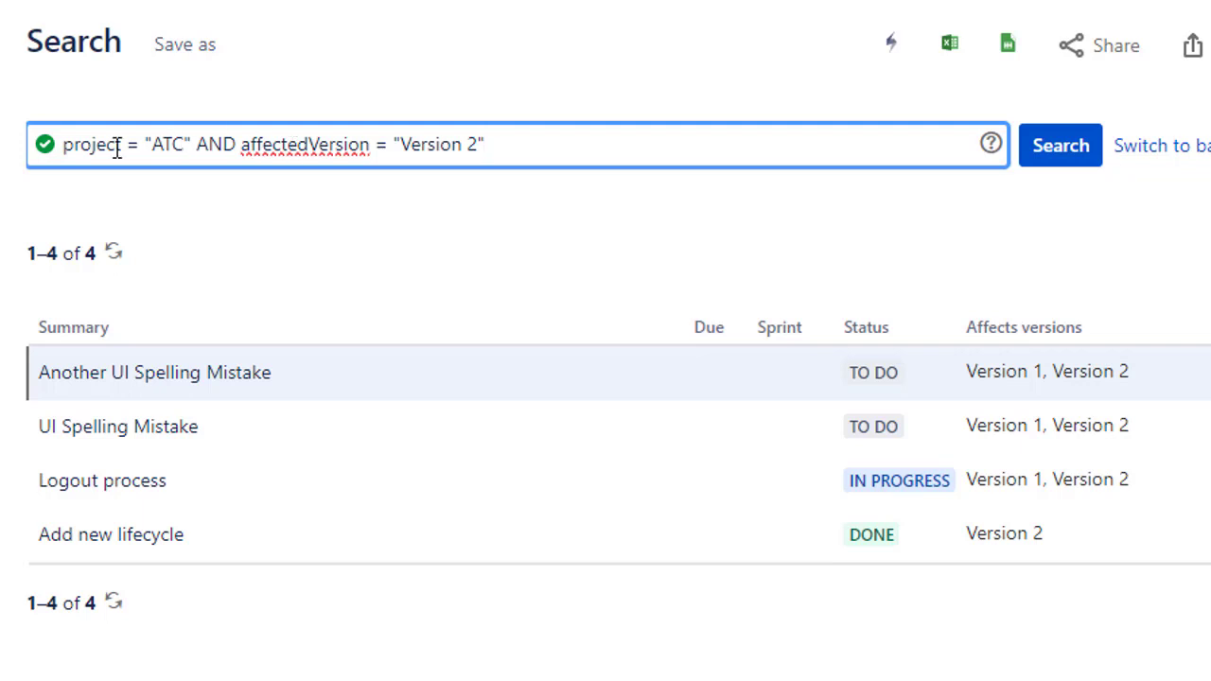
# Add and fixVersion = "Version 2" to the query and run it, leaving two issues.
pyautogui.click(65, 147)
pyautogui.moveTo(64, 147); pyautogui.dragTo(190, 146)
pyautogui.click(213, 147)
pyautogui.doubleClick(284, 142)
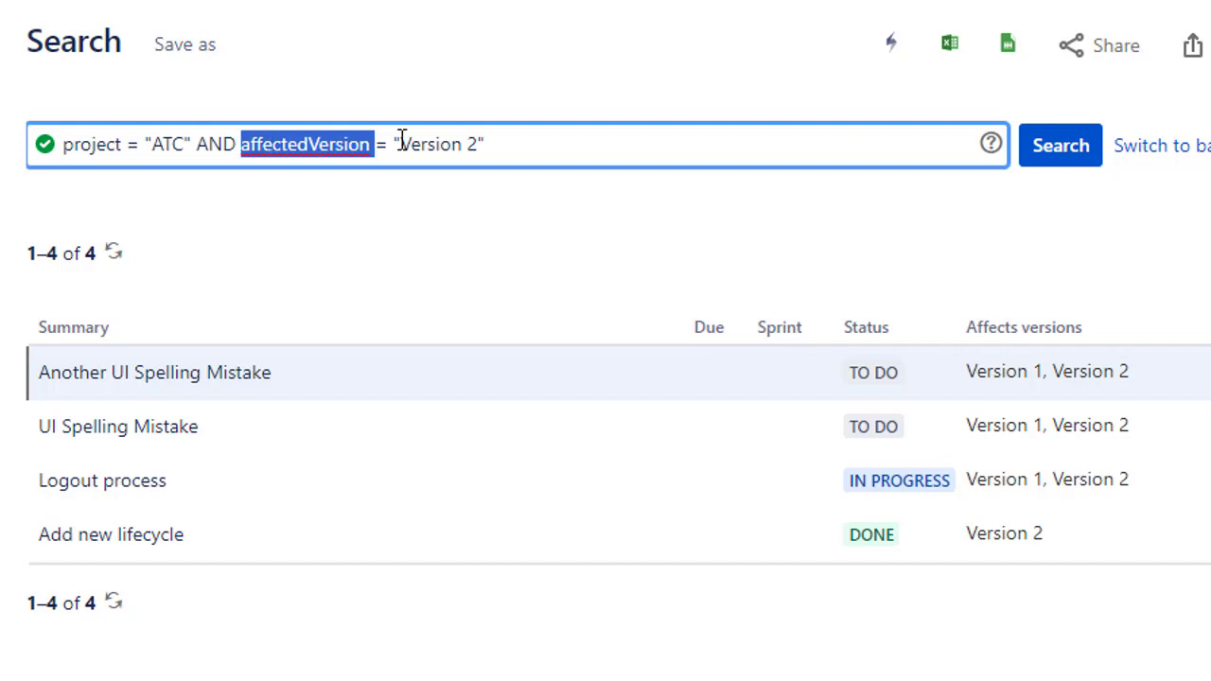
pyautogui.click(511, 151)
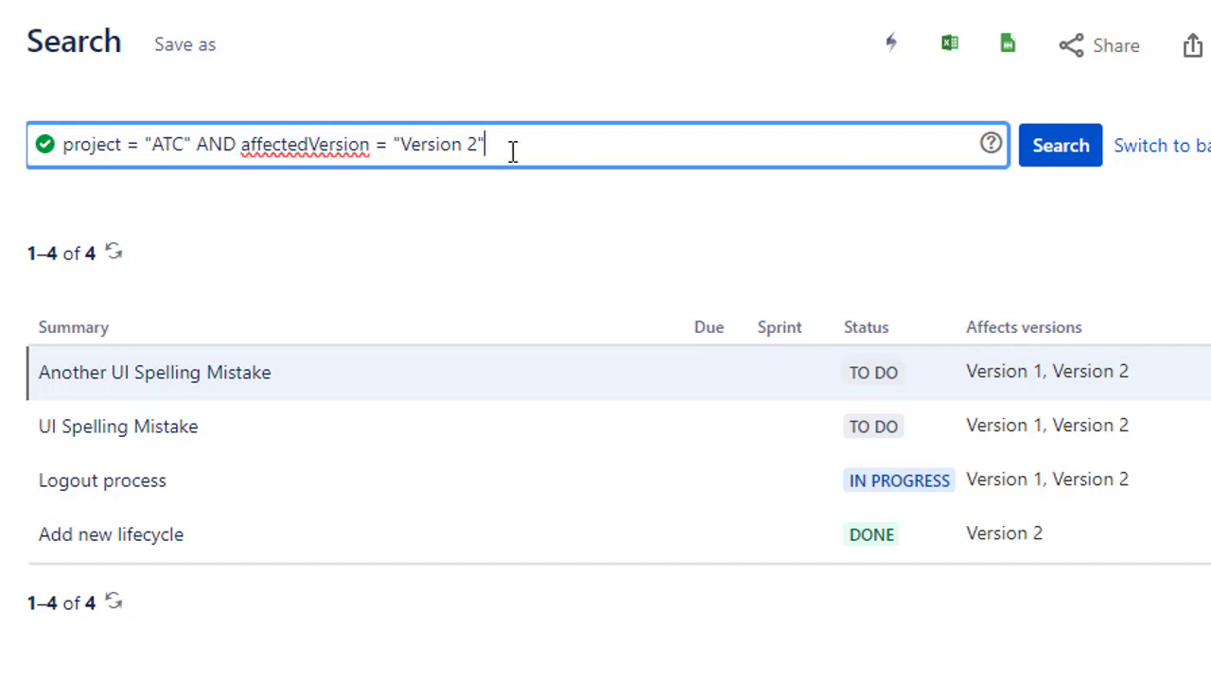
pyautogui.write('and fix')
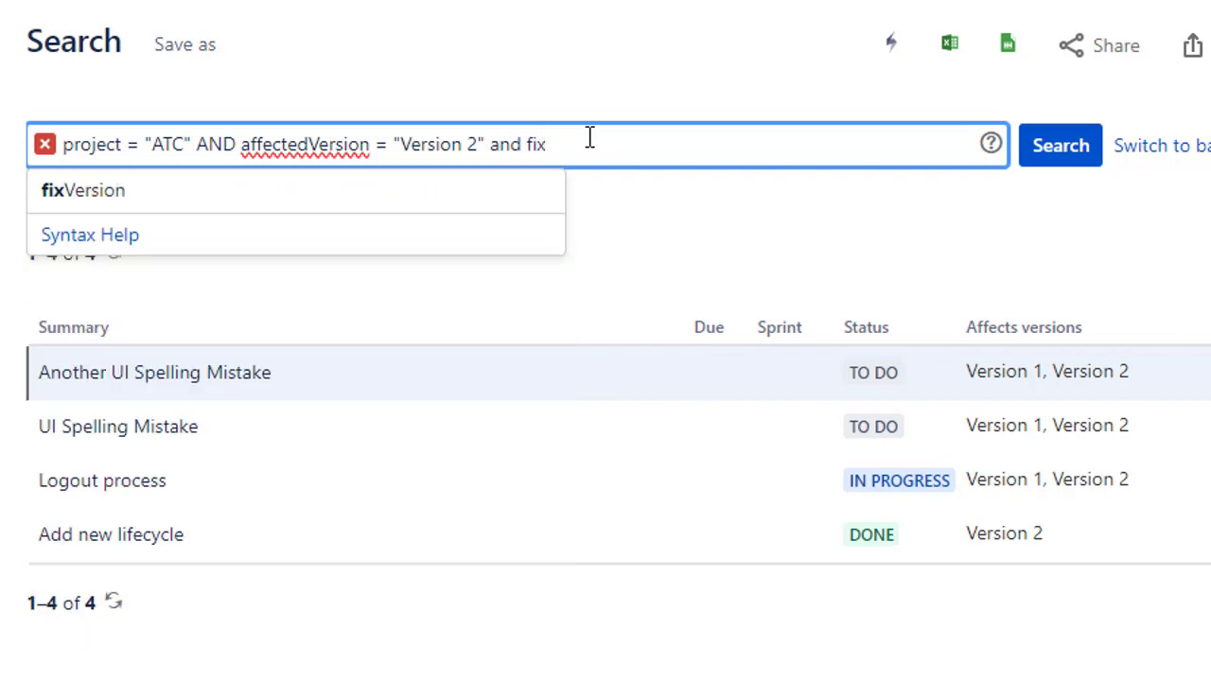
pyautogui.press('Return')
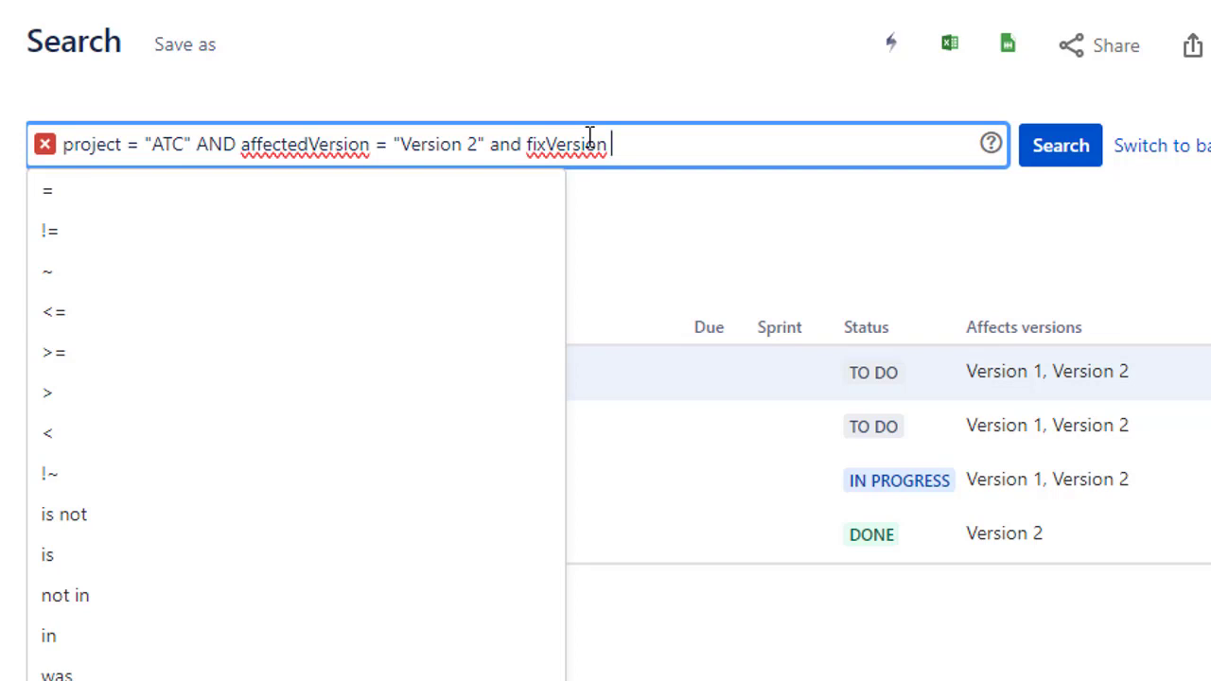
pyautogui.write('= "Vers')
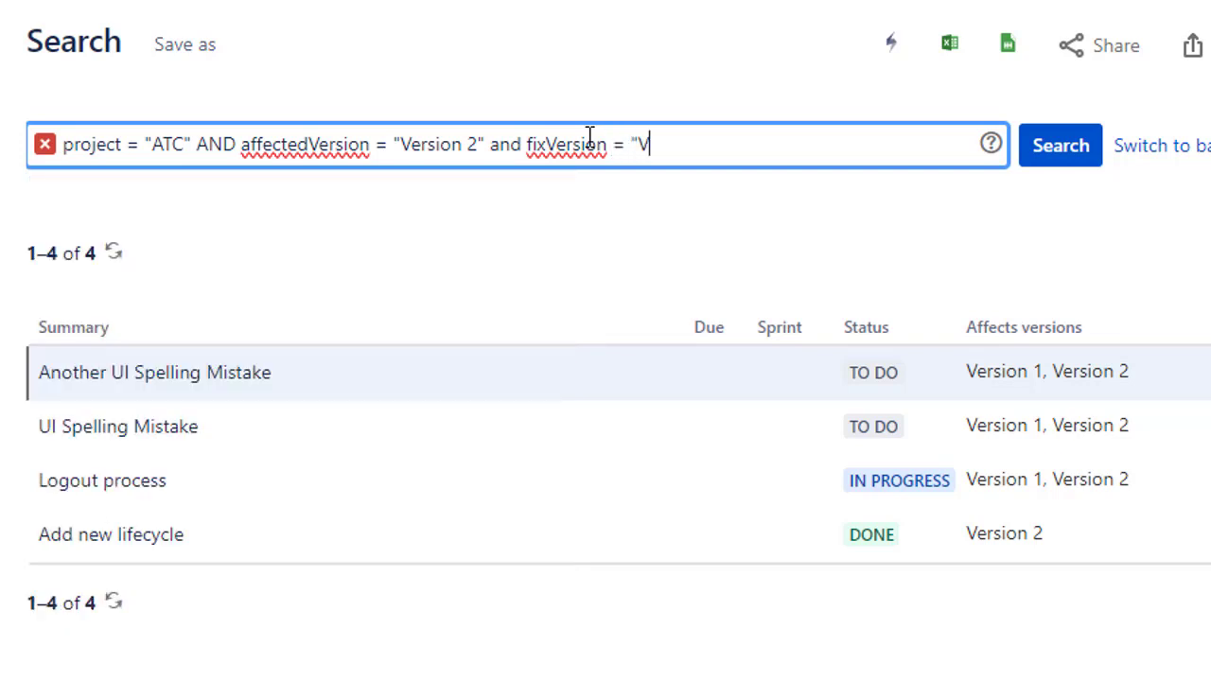
pyautogui.write('ion 2"')
pyautogui.press('Return')
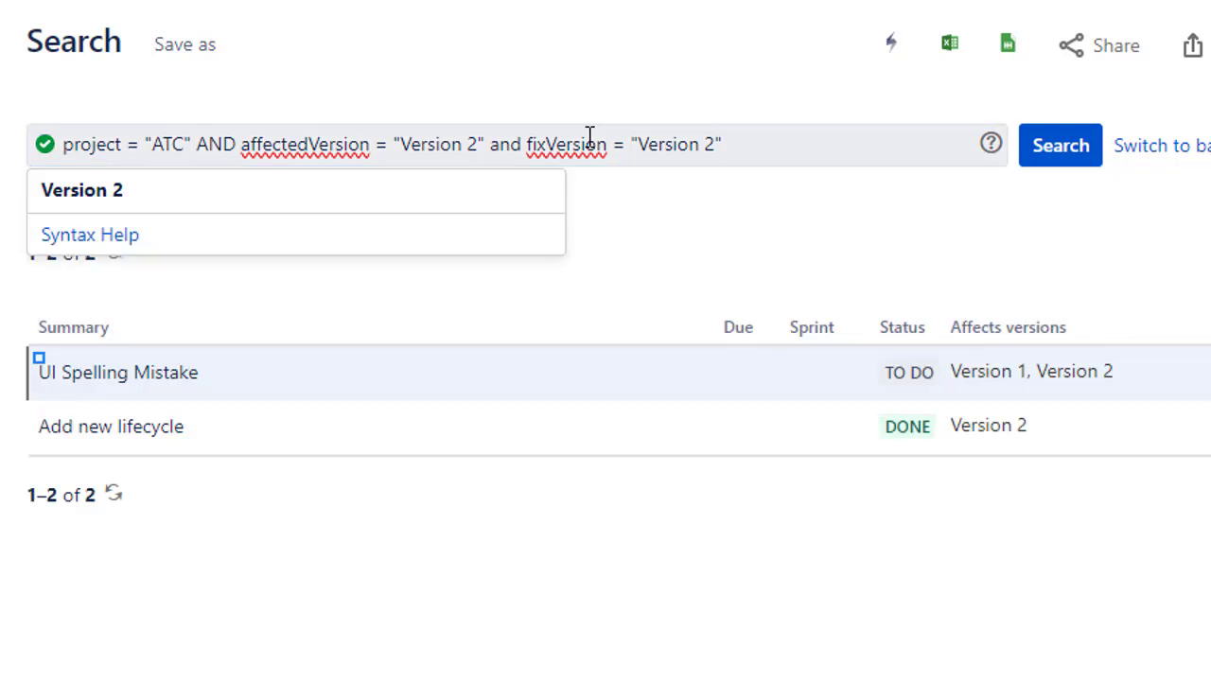
pyautogui.click(619, 92)
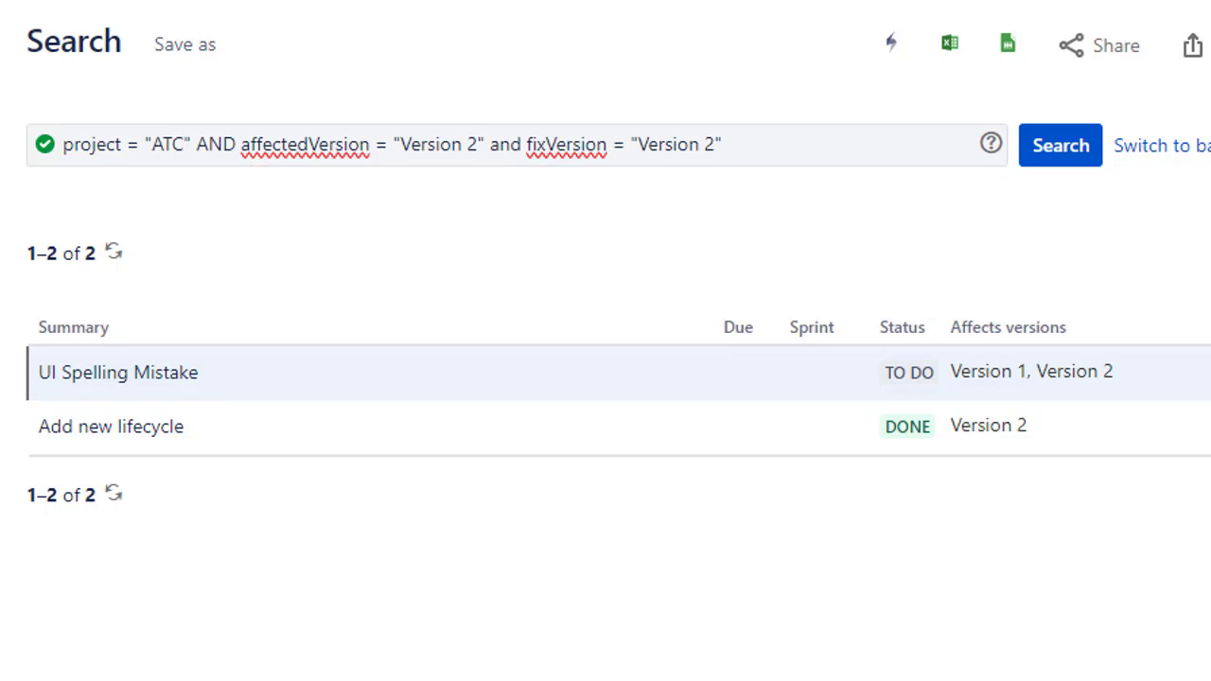
# Replace the version clauses with fixVersion in ("Version 1", "Version 2") and run the search.
pyautogui.click(397, 145)
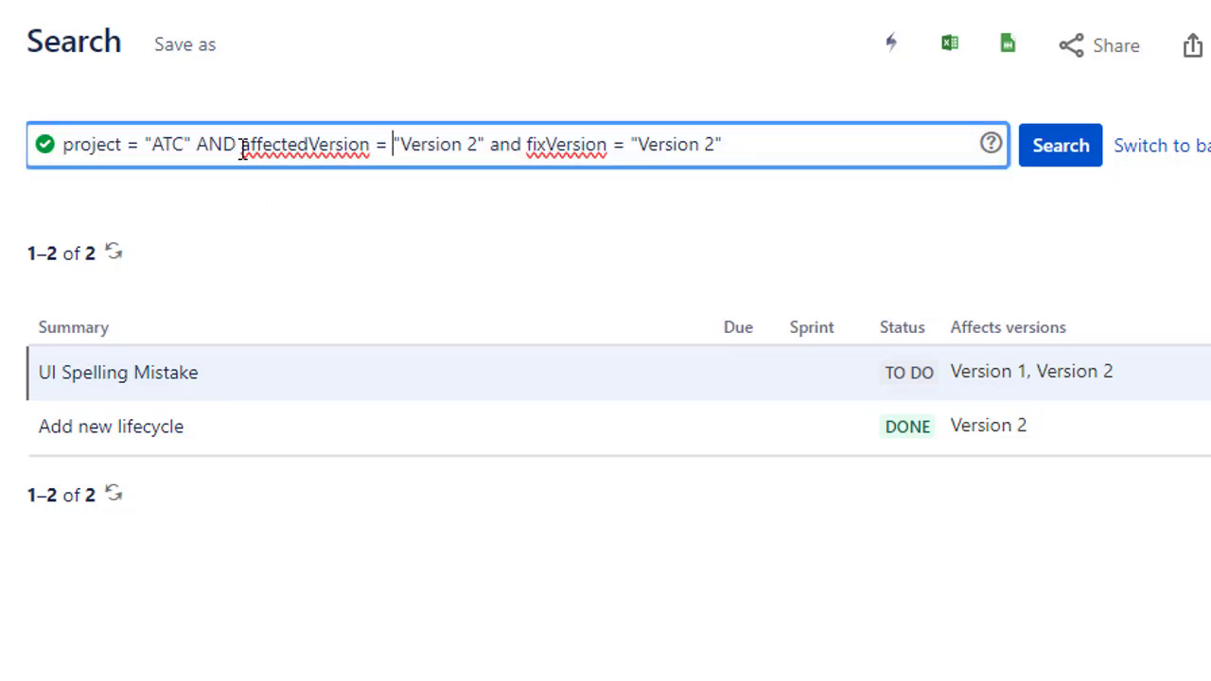
pyautogui.moveTo(243, 151); pyautogui.dragTo(937, 121)
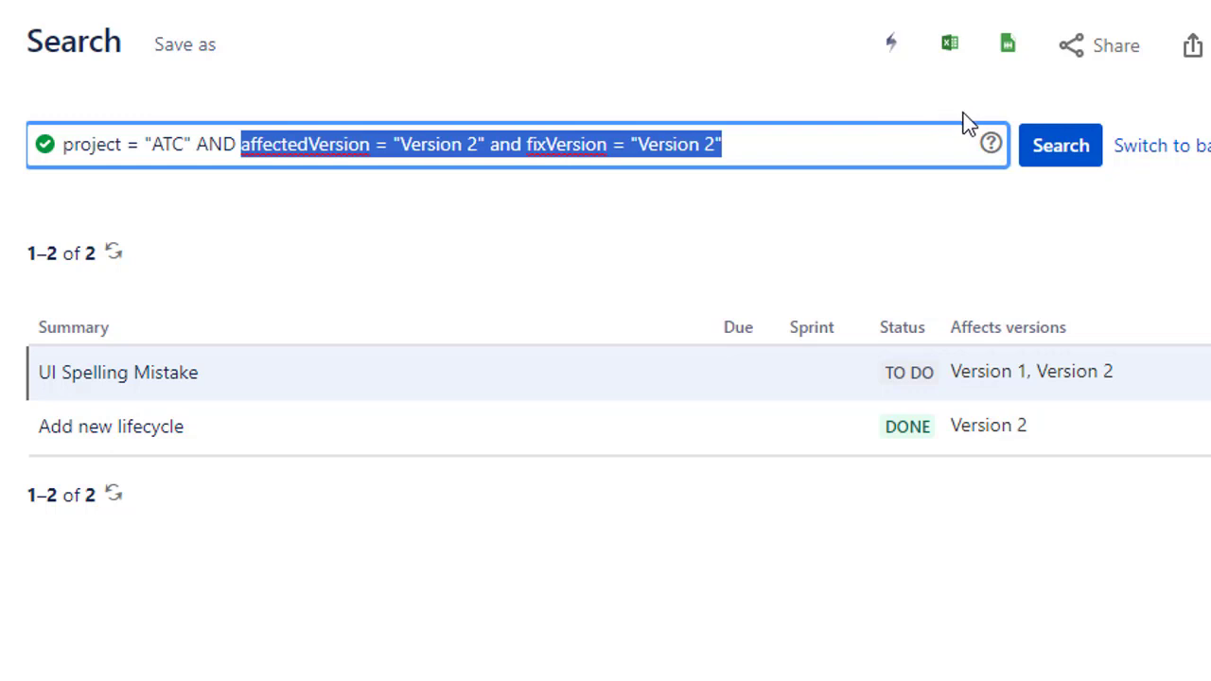
pyautogui.press('BackSpace')
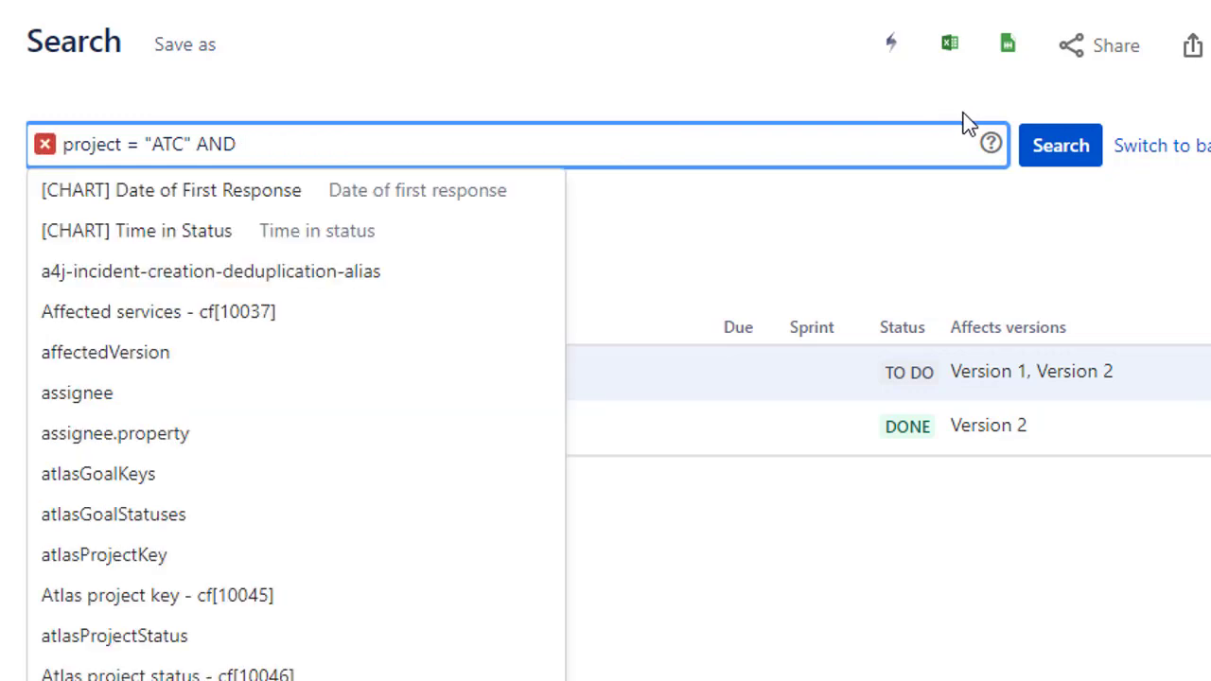
pyautogui.write('fix')
pyautogui.press('Down')
pyautogui.press('Return')
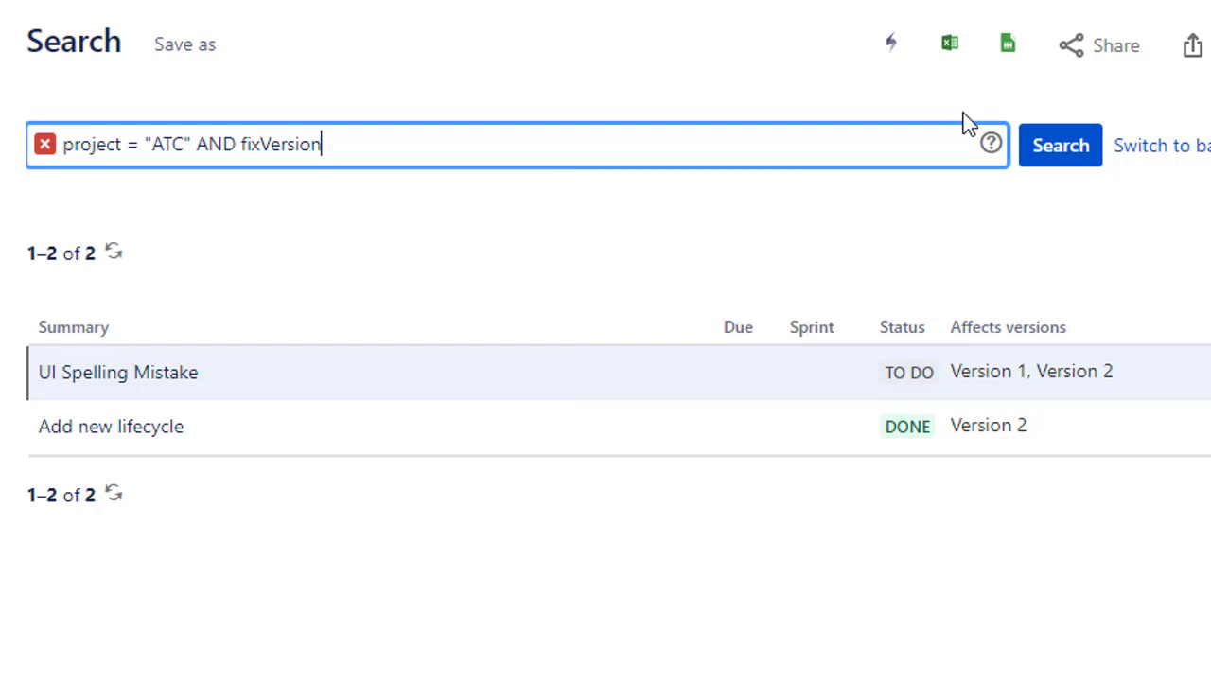
pyautogui.write('in (')
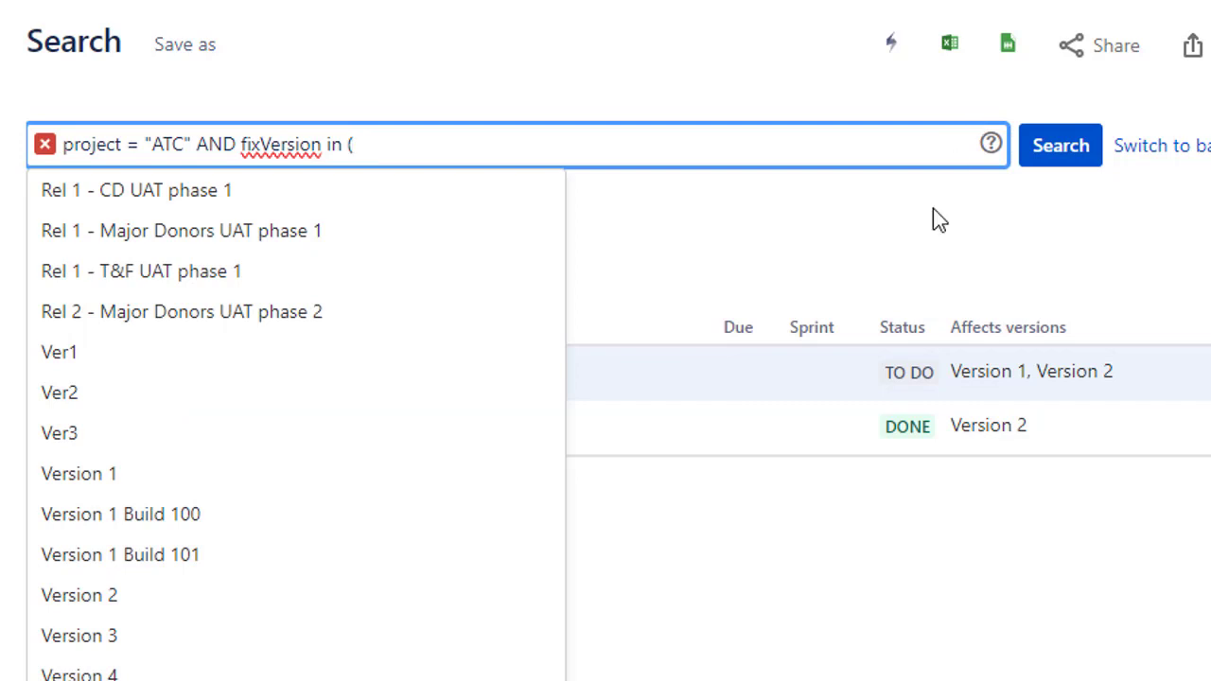
pyautogui.click(178, 483)
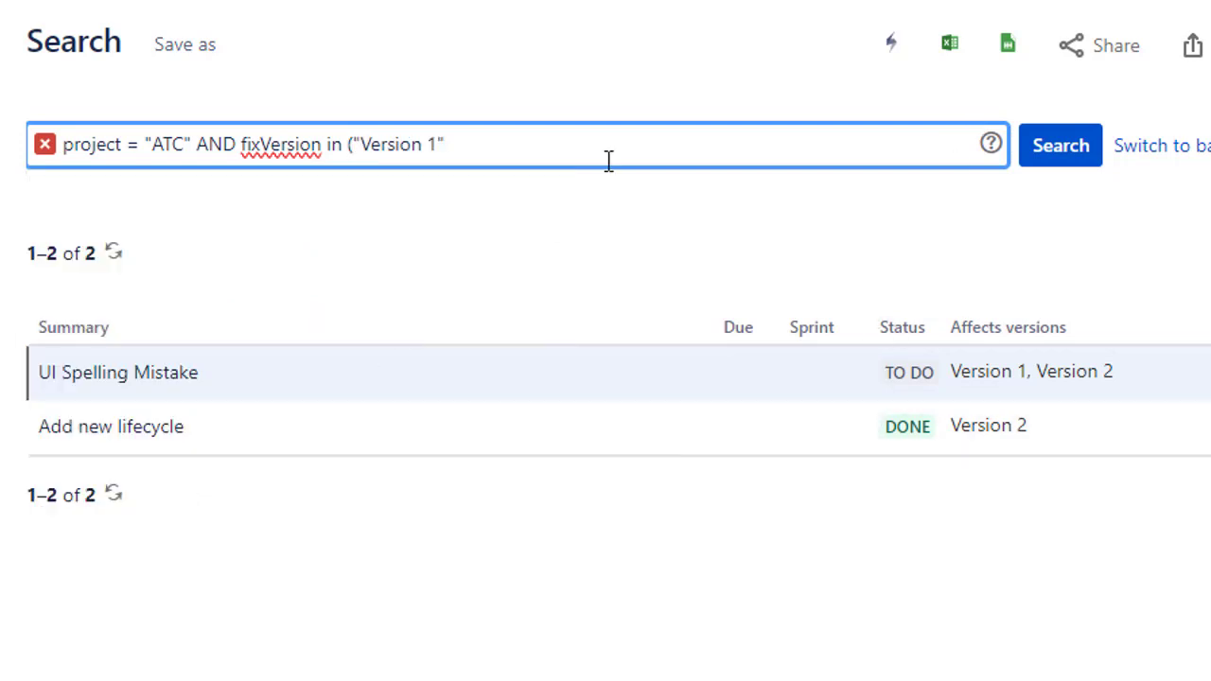
pyautogui.write(',')
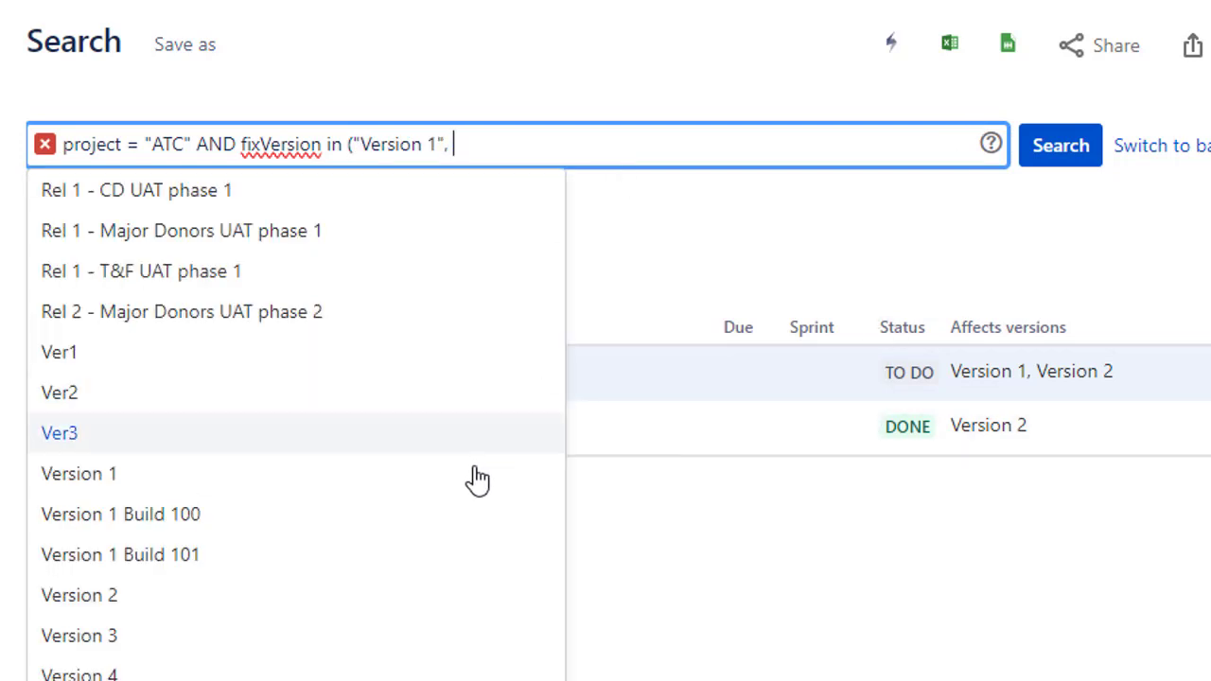
pyautogui.click(232, 598)
pyautogui.write(')')
pyautogui.press('Return')
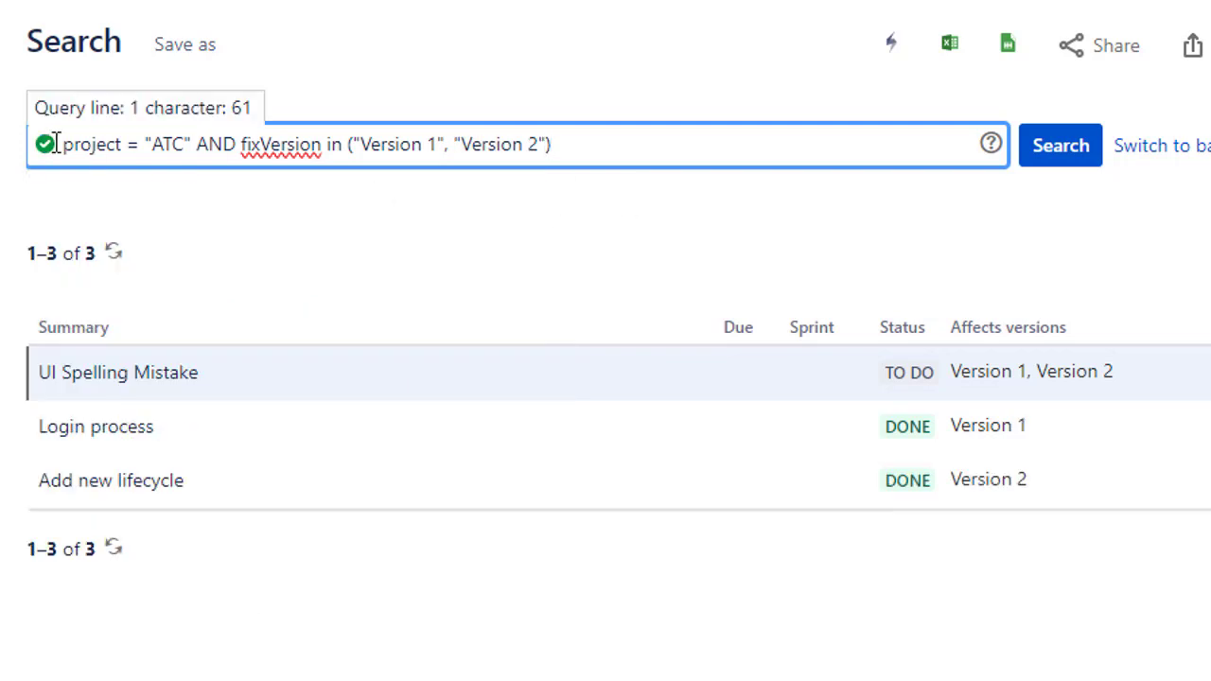
# Highlight the project condition and the Version 1 value in the query.
pyautogui.moveTo(63, 142); pyautogui.dragTo(351, 143)
pyautogui.click(411, 144)
pyautogui.doubleClick(410, 144)
pyautogui.click(523, 144)
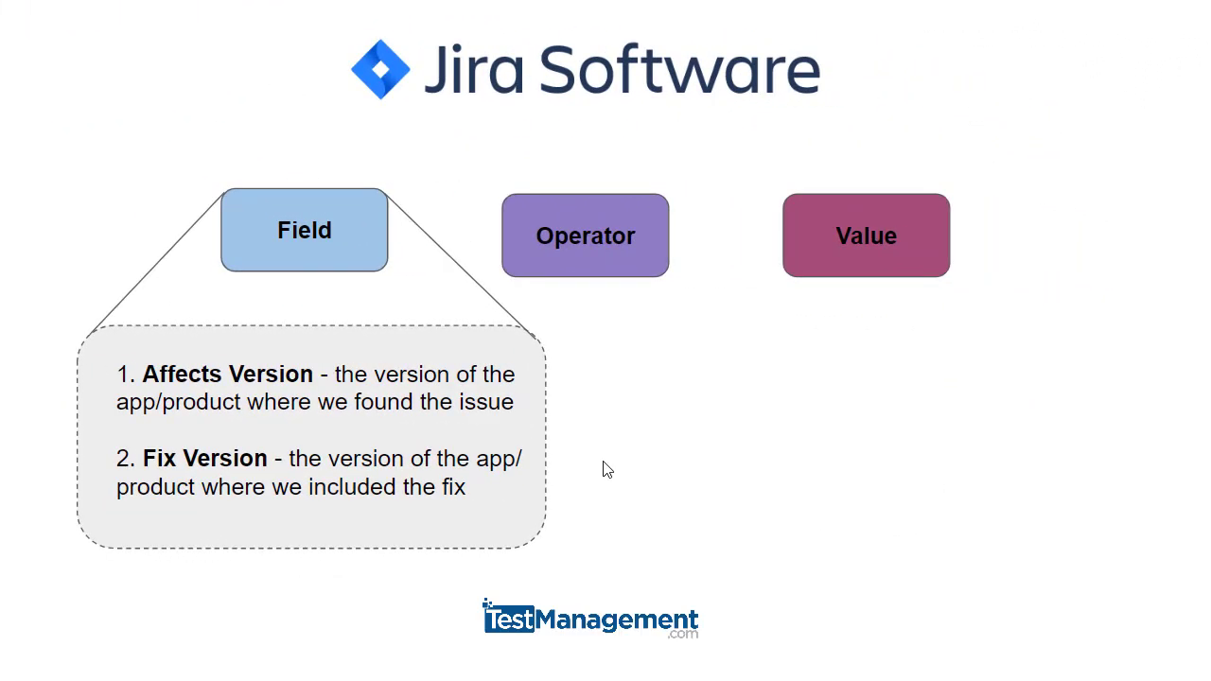
# Show the Functions callout: releasedVersions, unreleasedVersions, latestReleasedVersion, earliestUnreleasedVersion.
pyautogui.click(606, 470)
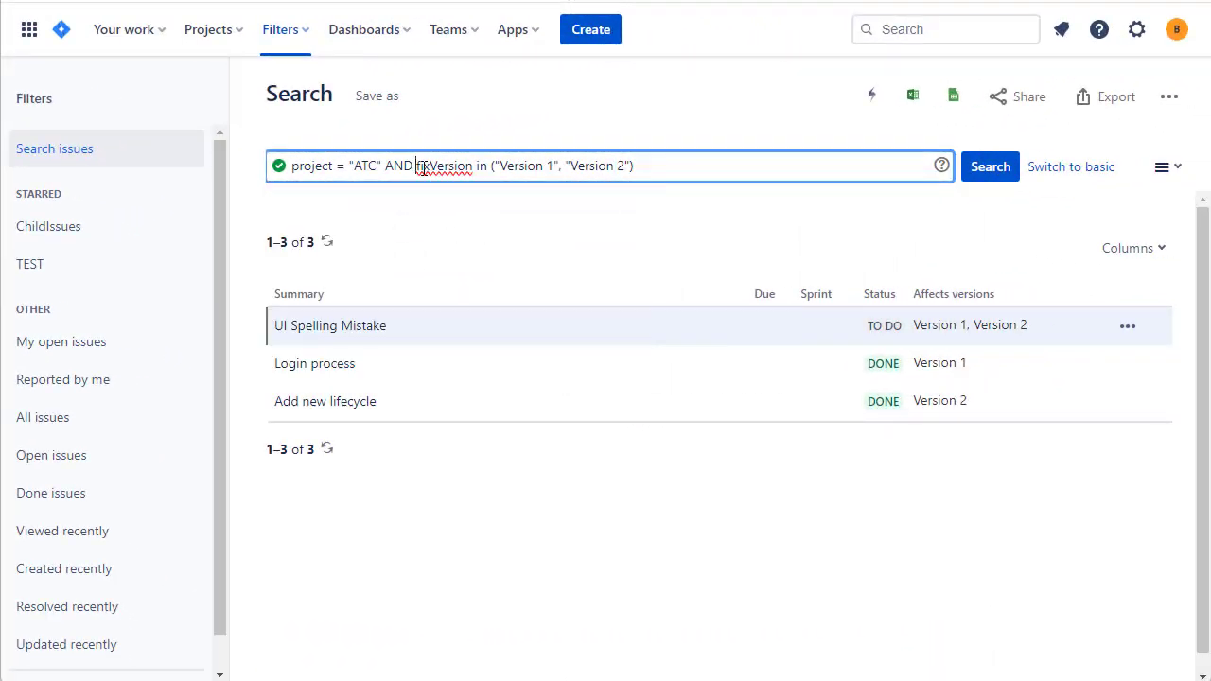
# Replace the fixVersion list with fixVersion in releasedVersions() and run the search.
pyautogui.moveTo(417, 166); pyautogui.dragTo(671, 163)
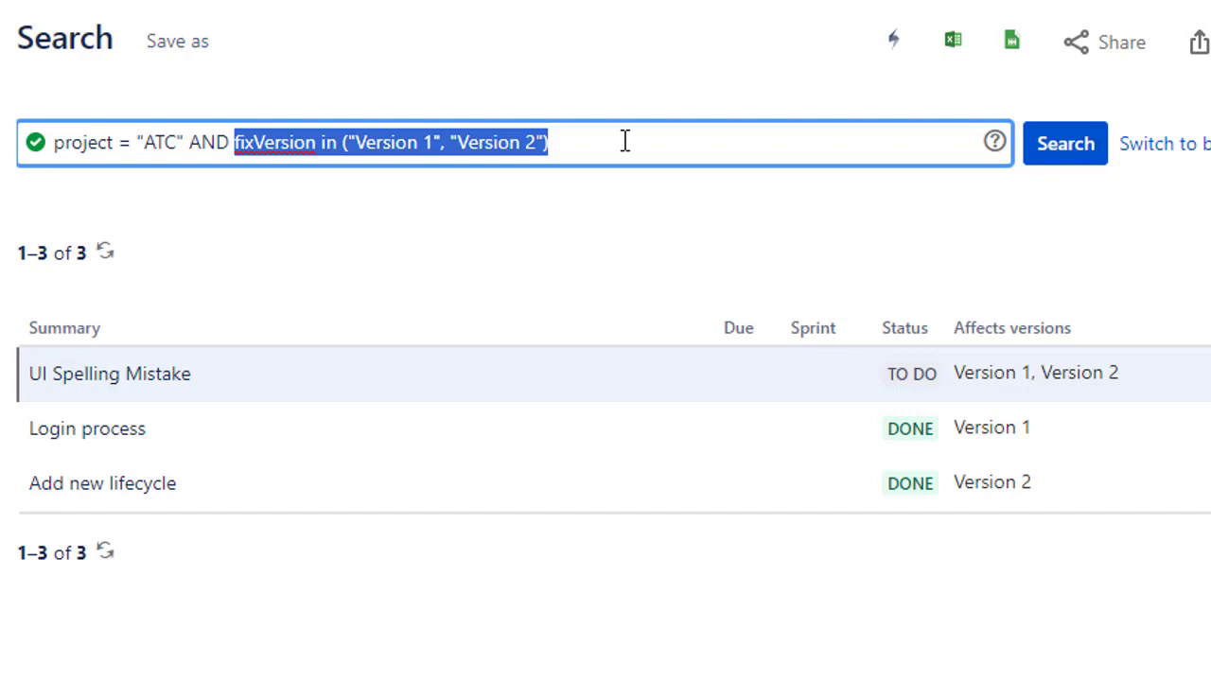
pyautogui.write('fixV')
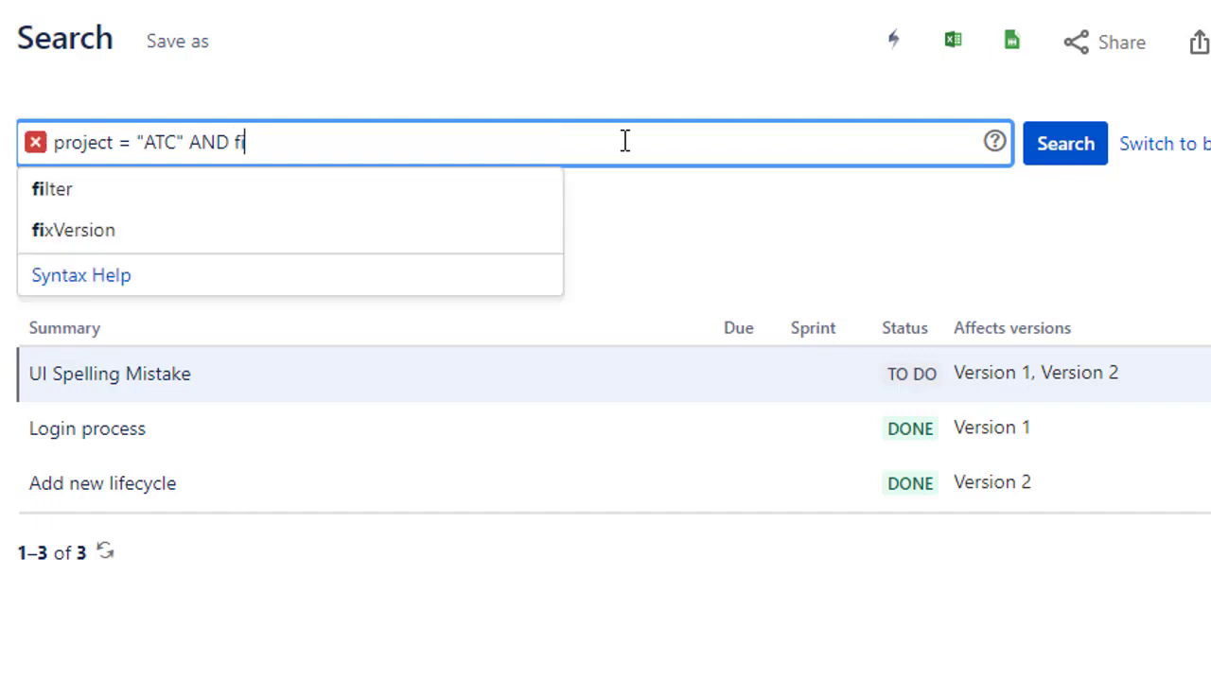
pyautogui.press('Down')
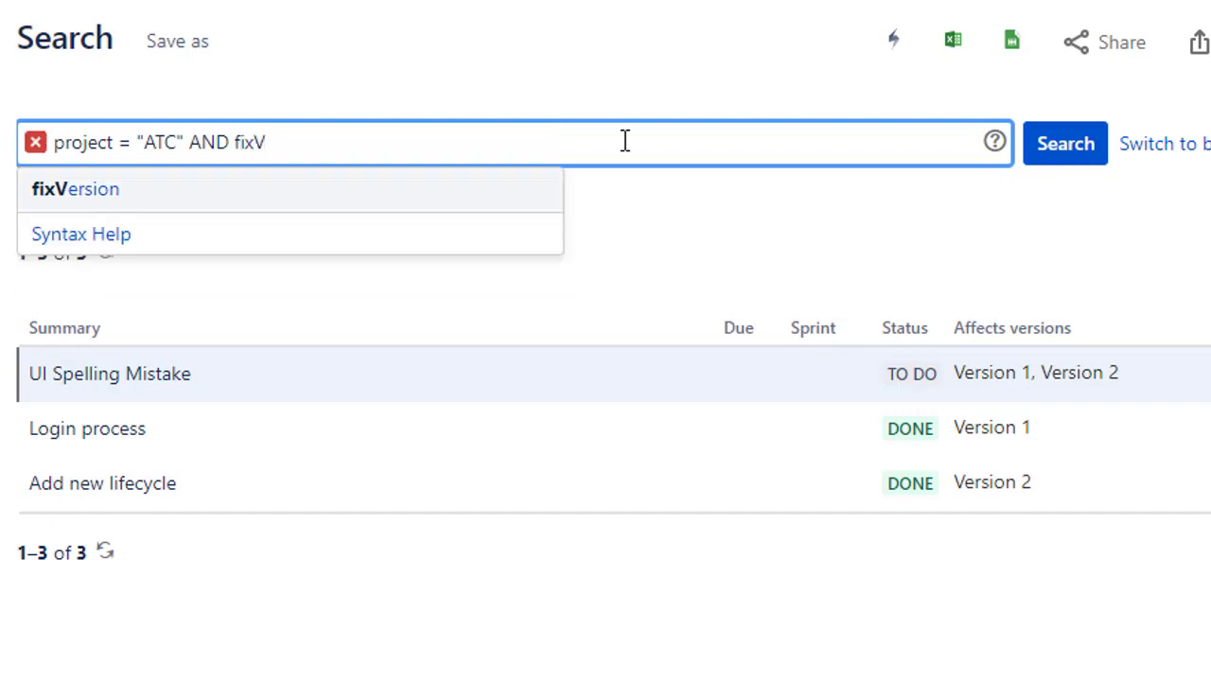
pyautogui.press('Return')
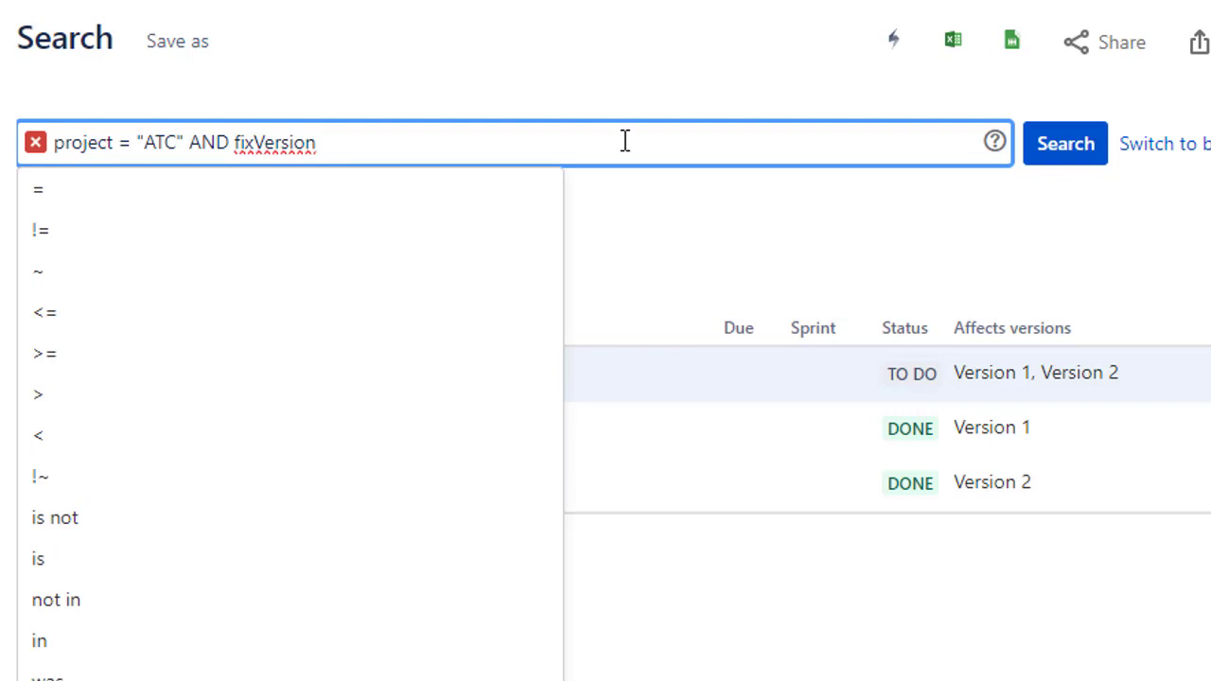
pyautogui.write('in rele')
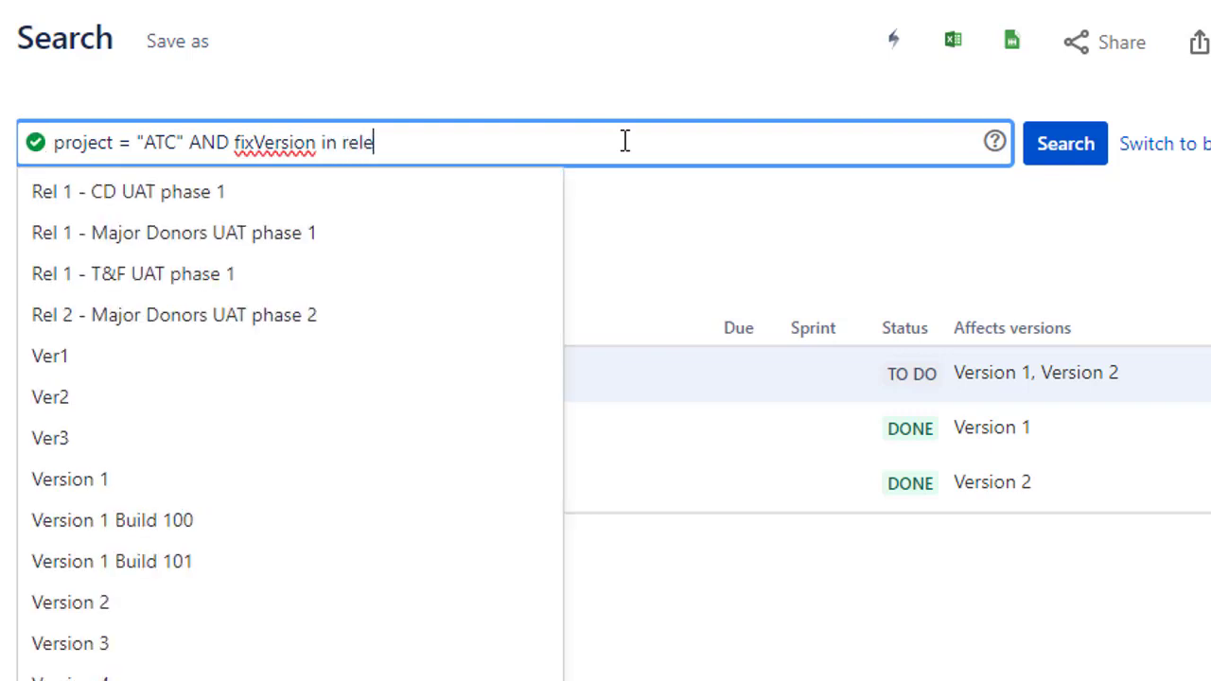
pyautogui.write('asedVersions')
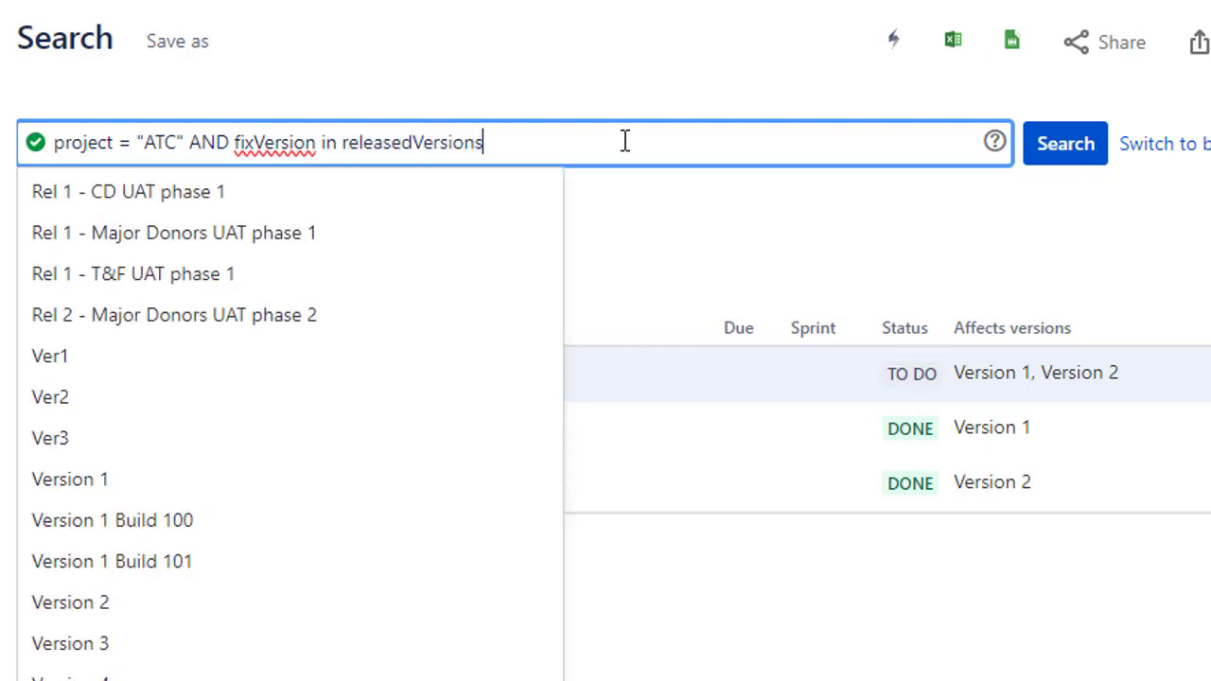
pyautogui.write('()')
pyautogui.press('Return')
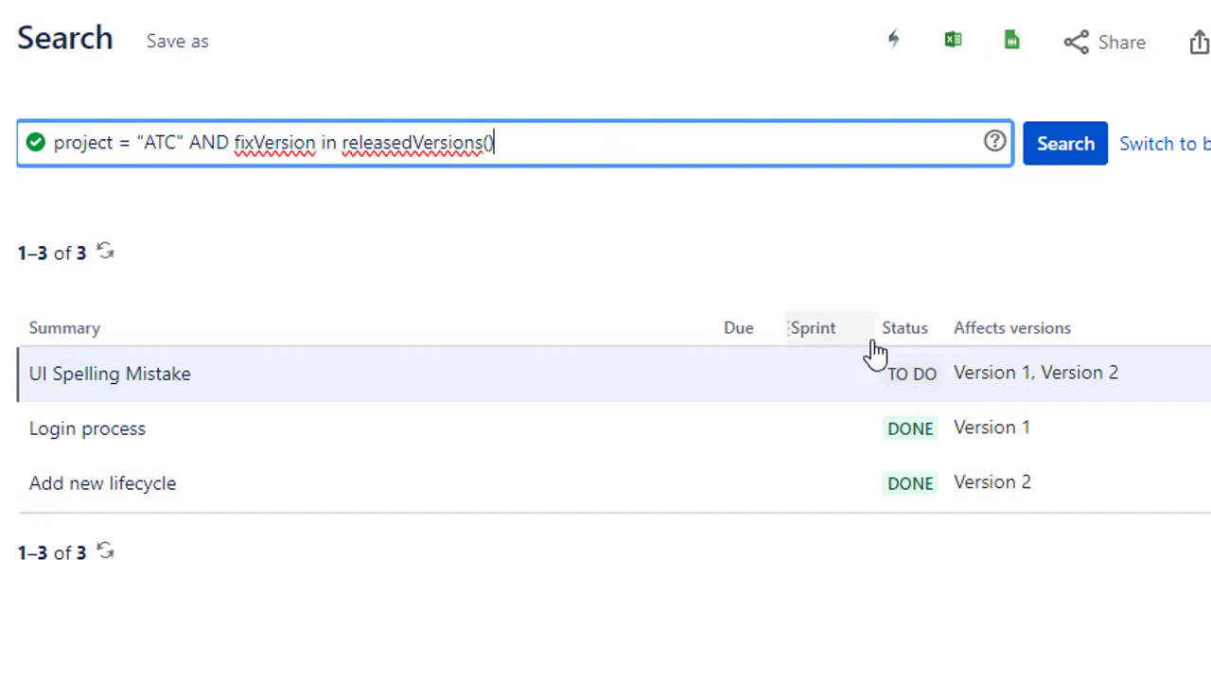
# Change the query to fixVersion in releasedVersions(ATC), deleting the separate project = ATC clause.
pyautogui.doubleClick(996, 378)
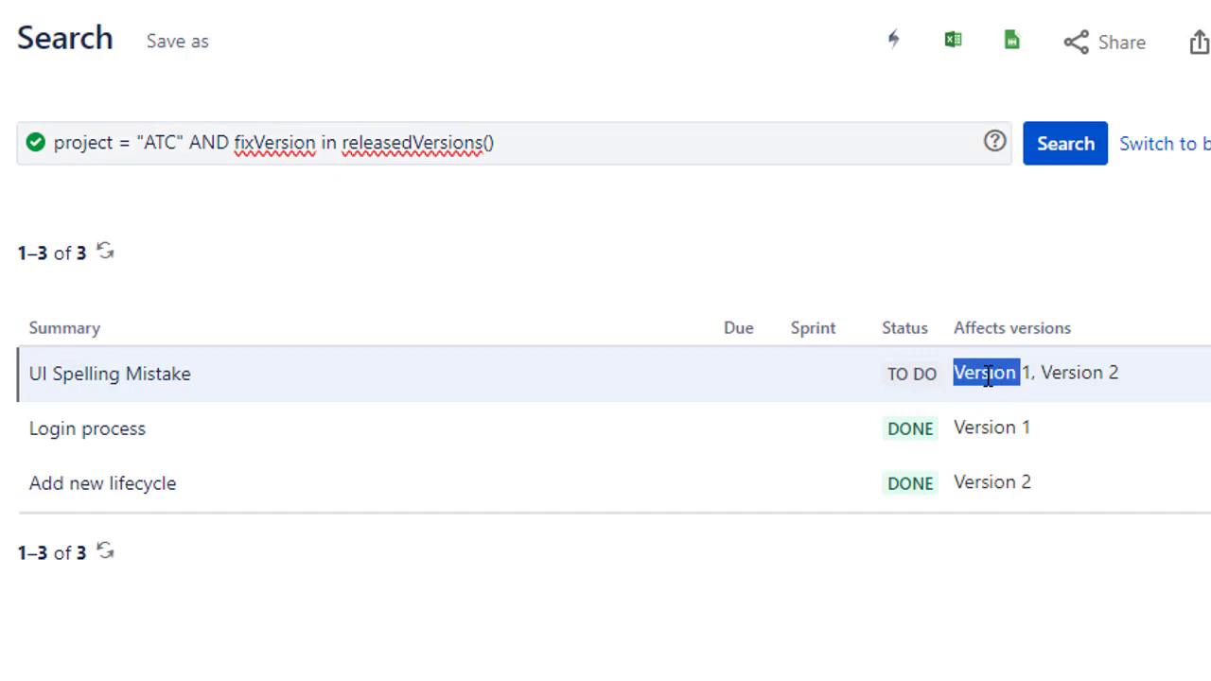
pyautogui.click(492, 143)
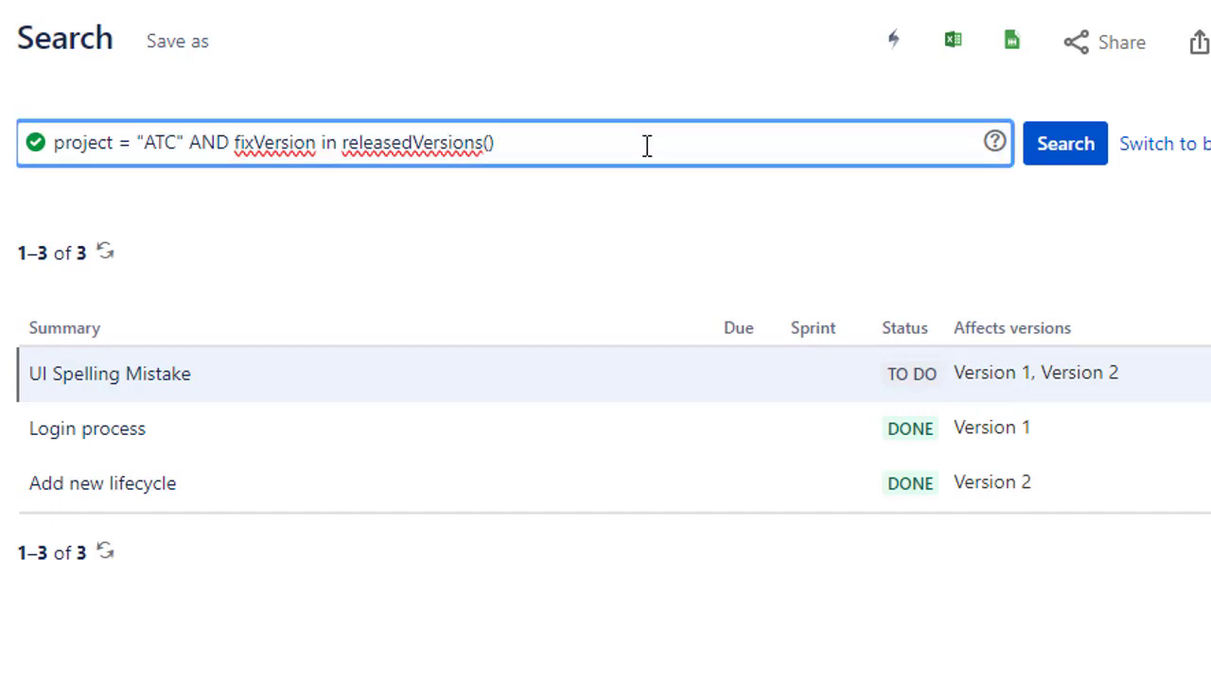
pyautogui.write('ATC')
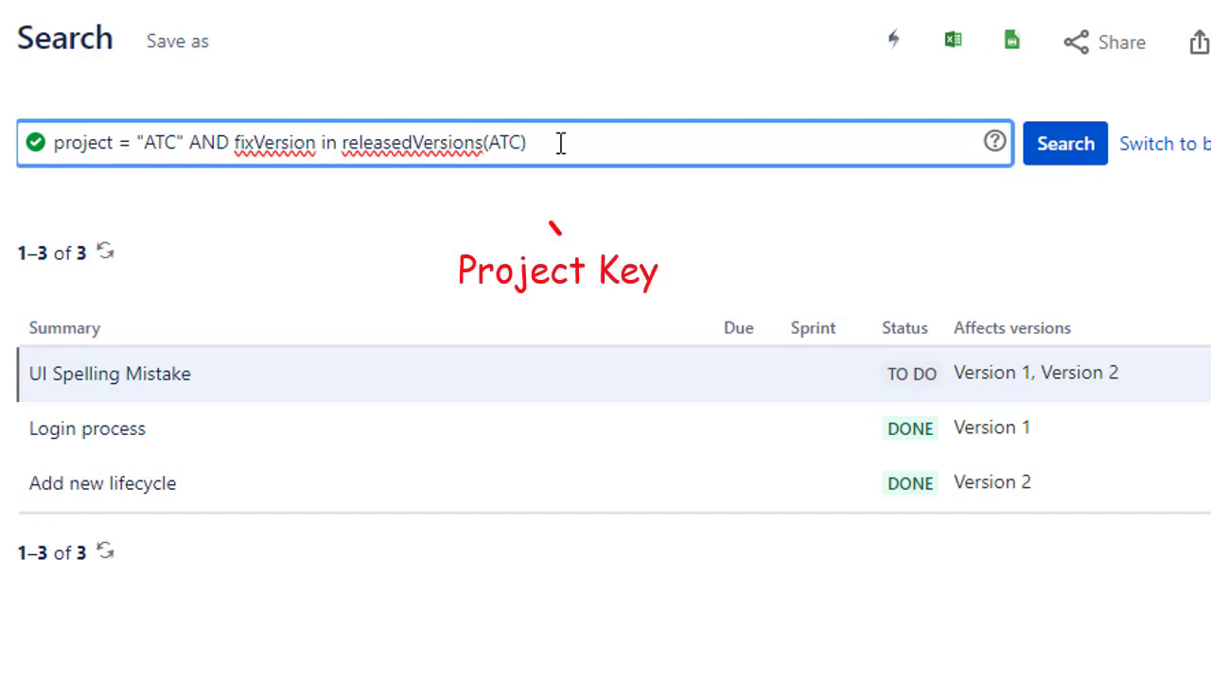
pyautogui.moveTo(234, 144); pyautogui.dragTo(53, 143)
pyautogui.press('Delete')
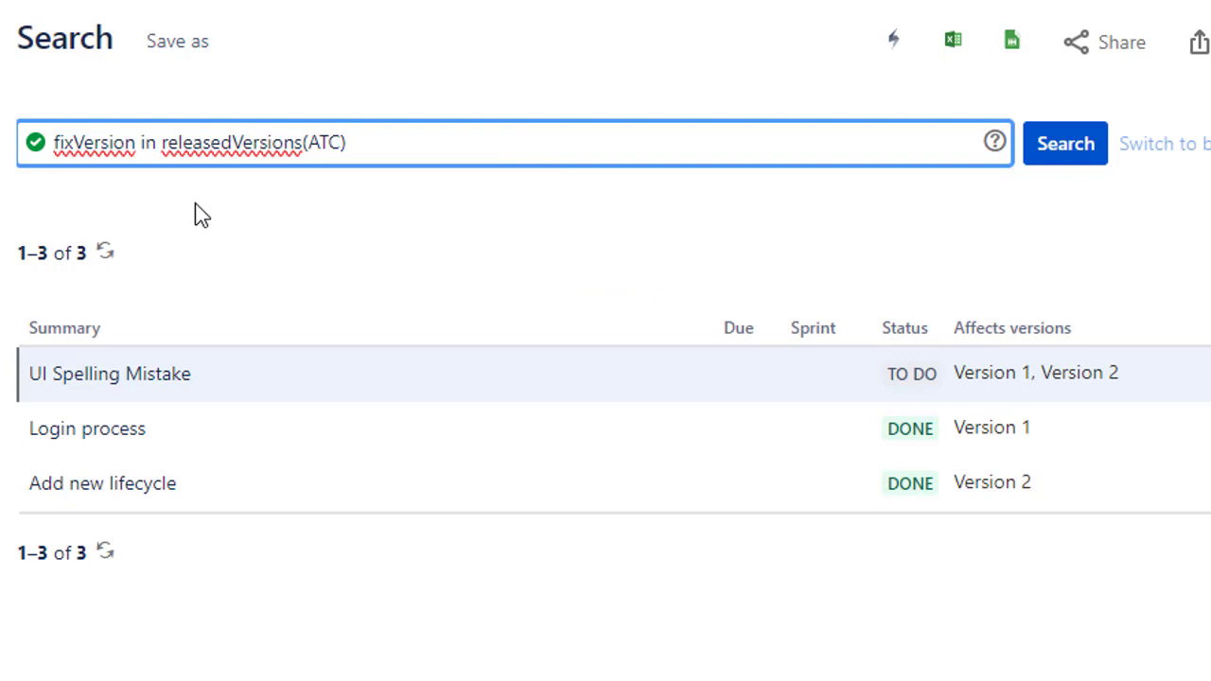
pyautogui.doubleClick(322, 141)
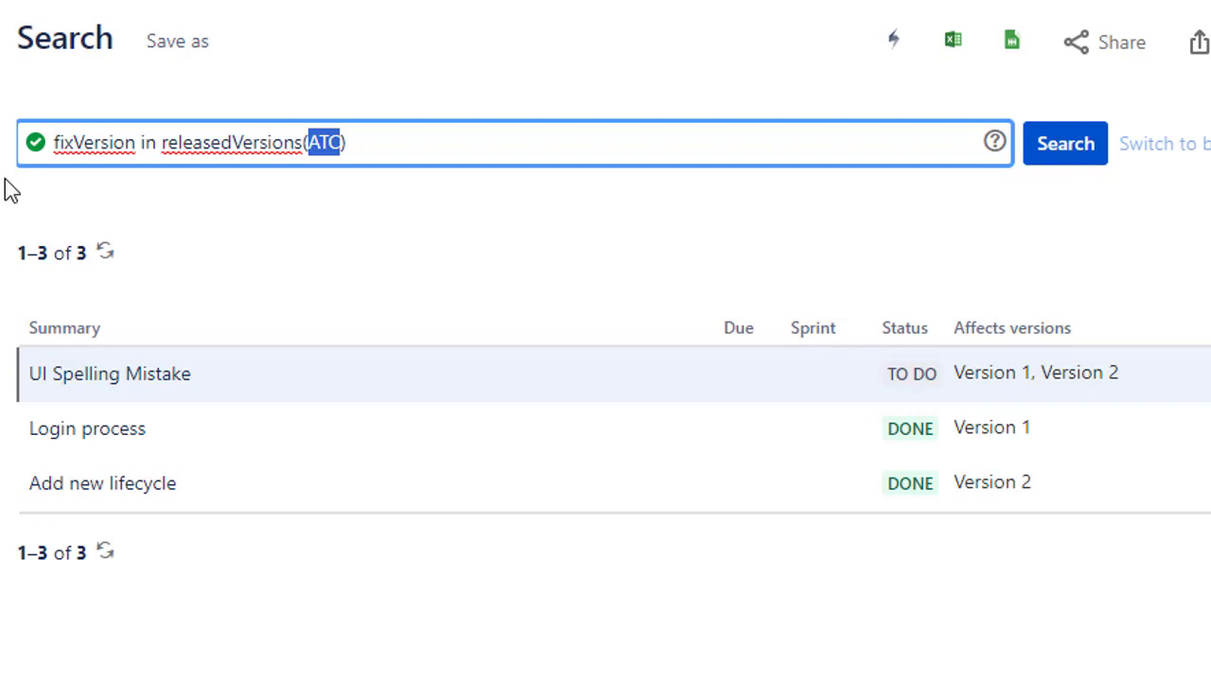
pyautogui.click(161, 142)
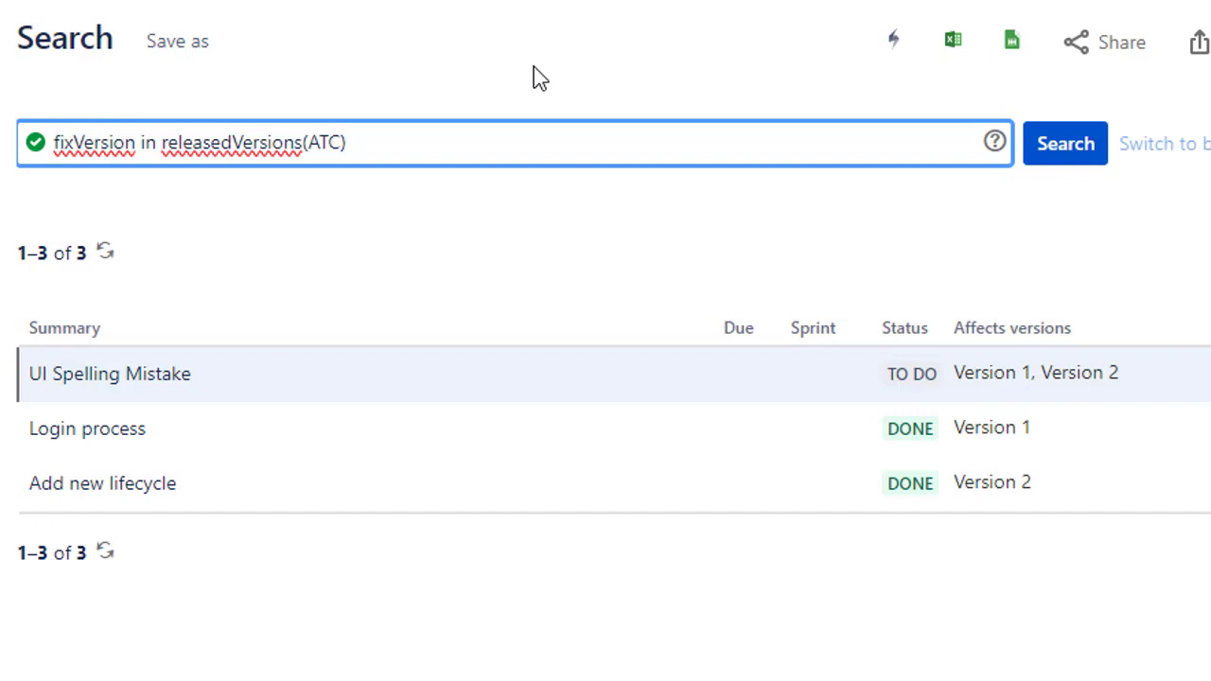
# Change the function to unreleasedVersions(ATC) and rerun, leaving only Another UI Spelling Mistake.
pyautogui.write('un')
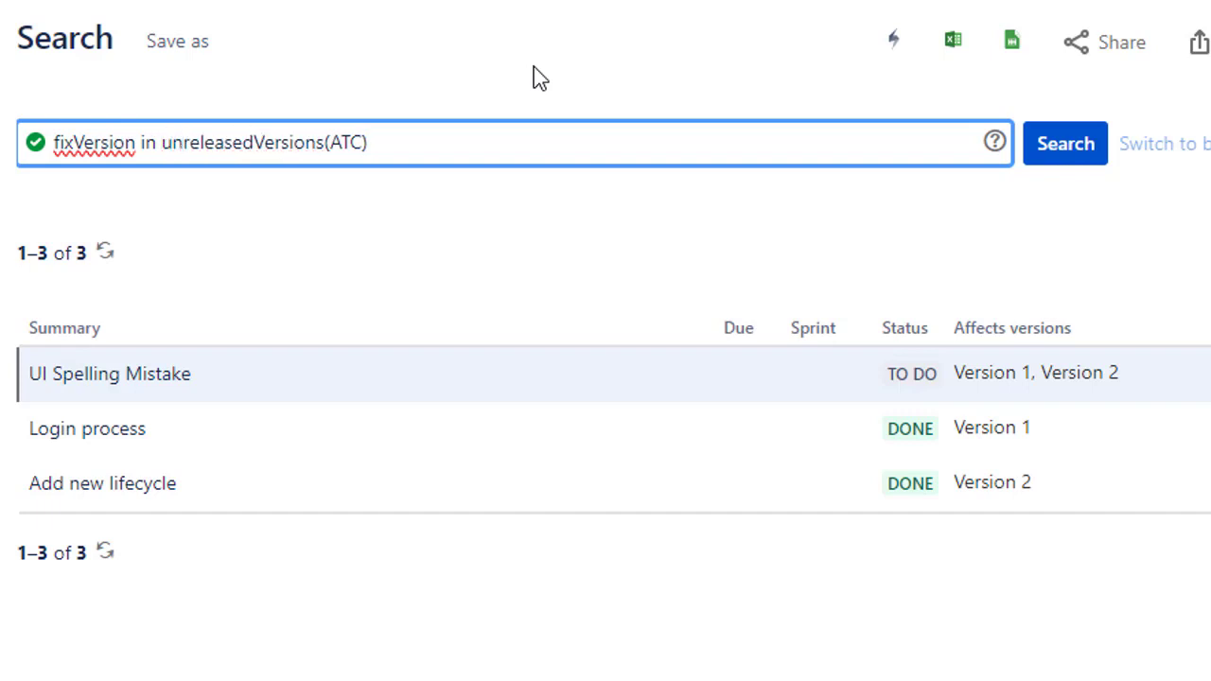
pyautogui.hotkey('ctrl', 'Right')
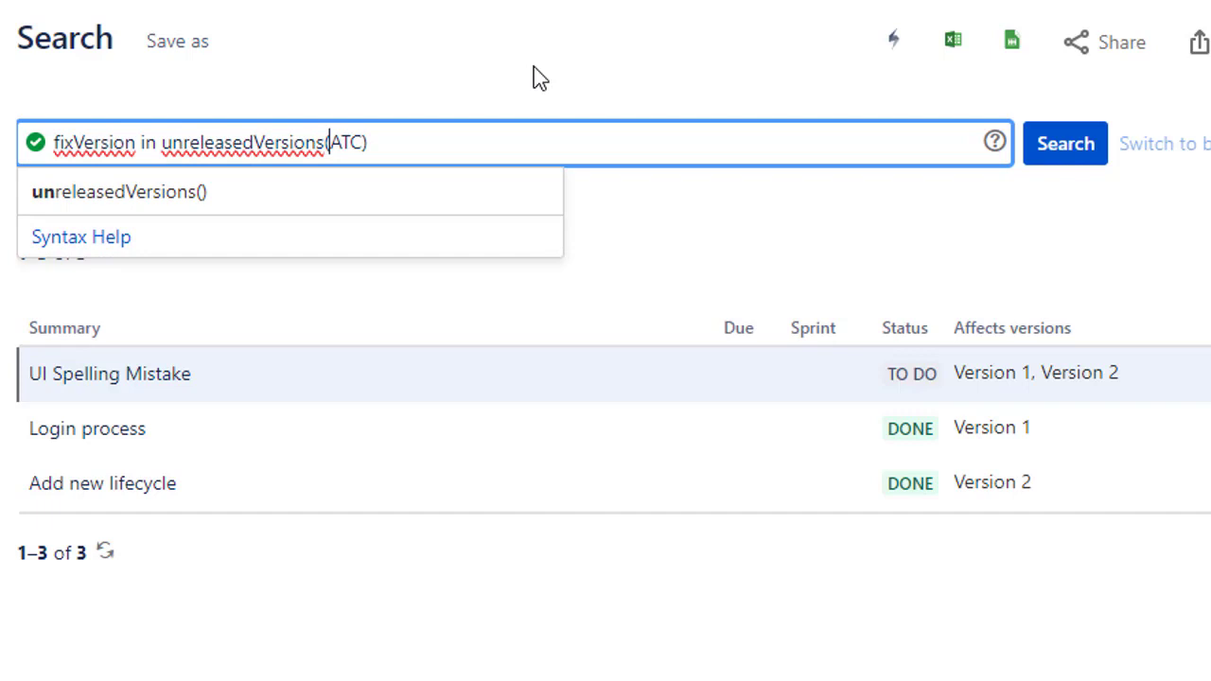
pyautogui.hotkey('shift', 'Right')
pyautogui.hotkey('shift', 'Right')
pyautogui.hotkey('shift', 'Right')
pyautogui.press('Return')
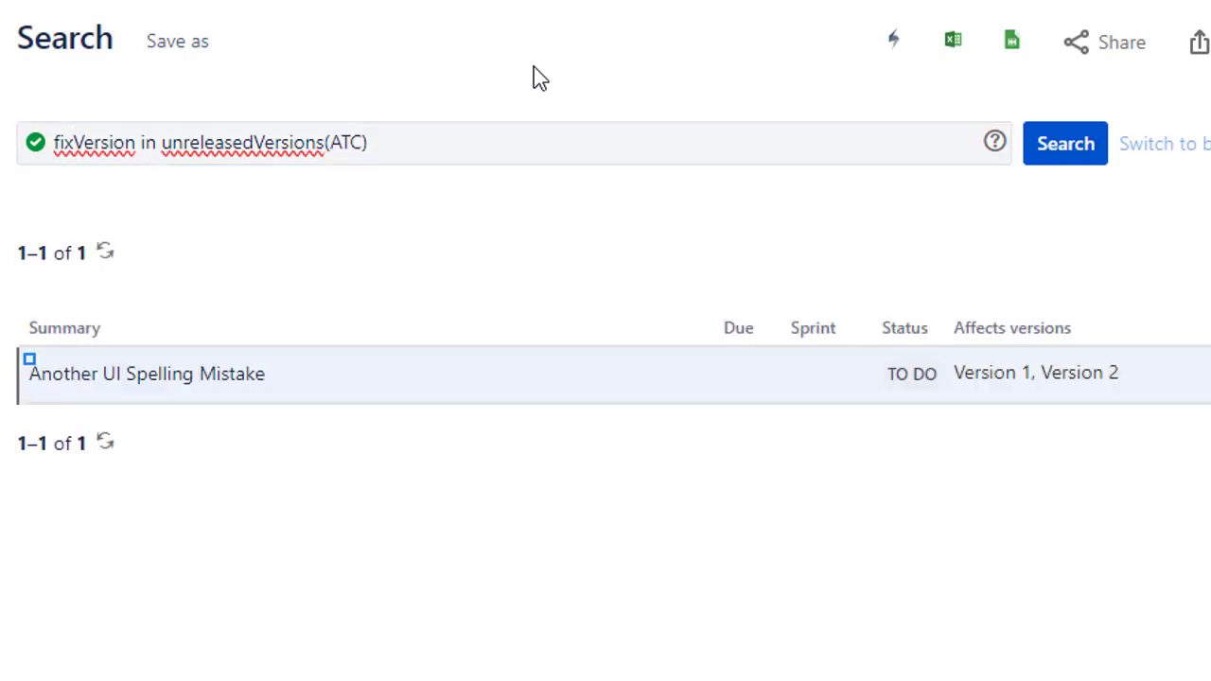
pyautogui.doubleClick(260, 142)
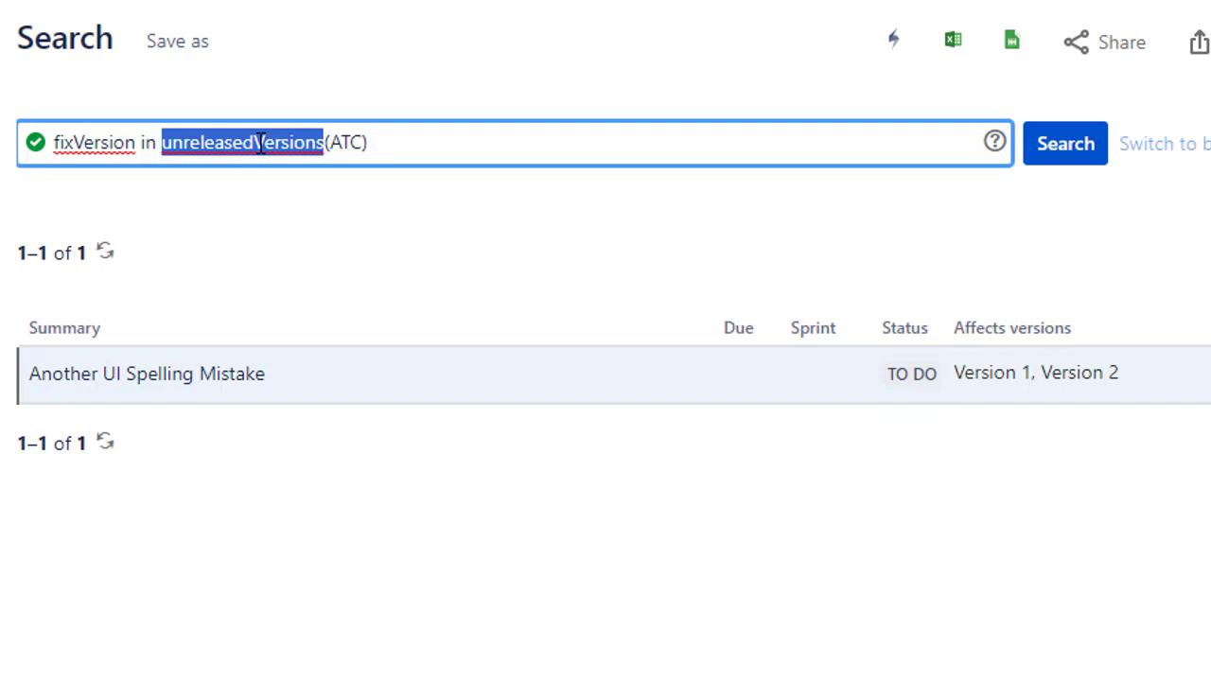
pyautogui.click(431, 144)
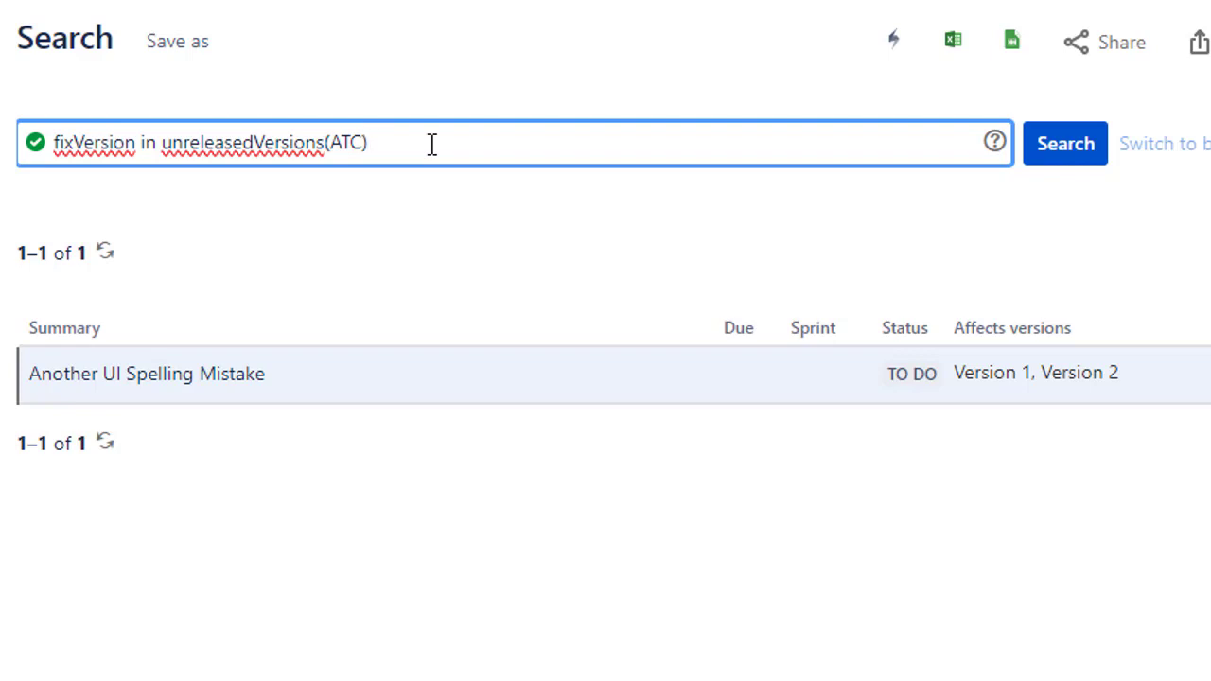
# Change the query field from fixVersion to affectedVersion and run the search.
pyautogui.moveTo(74, 143); pyautogui.dragTo(45, 143)
pyautogui.write('aff')
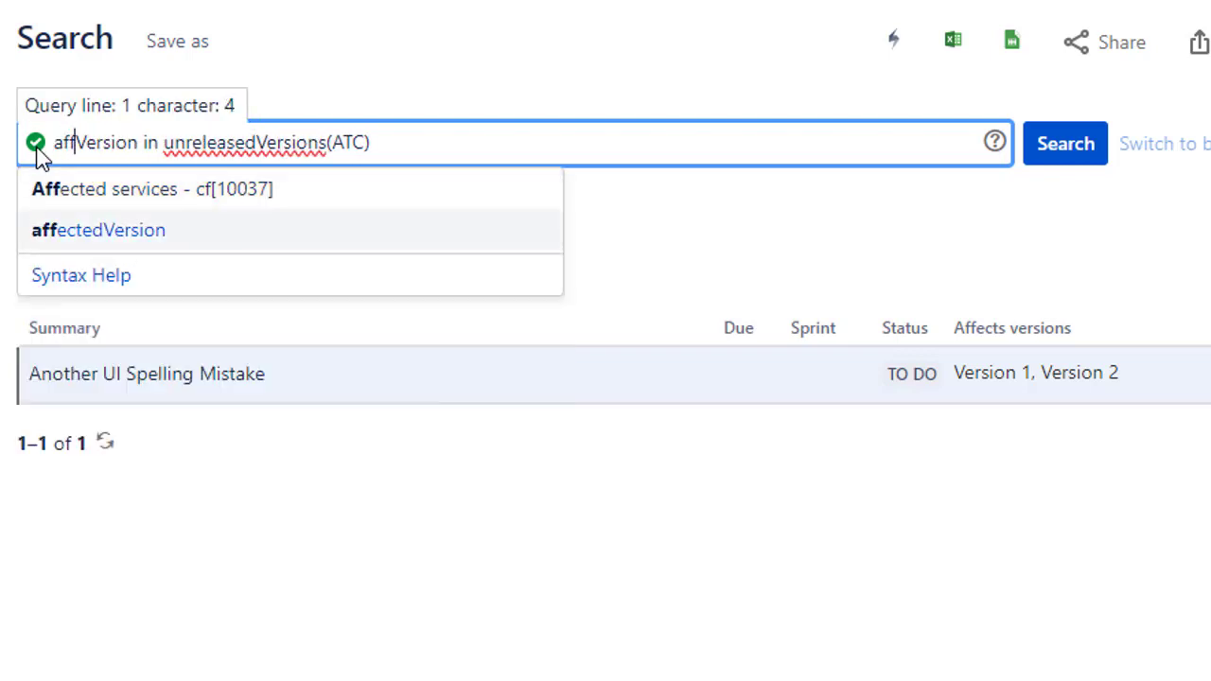
pyautogui.press('Return')
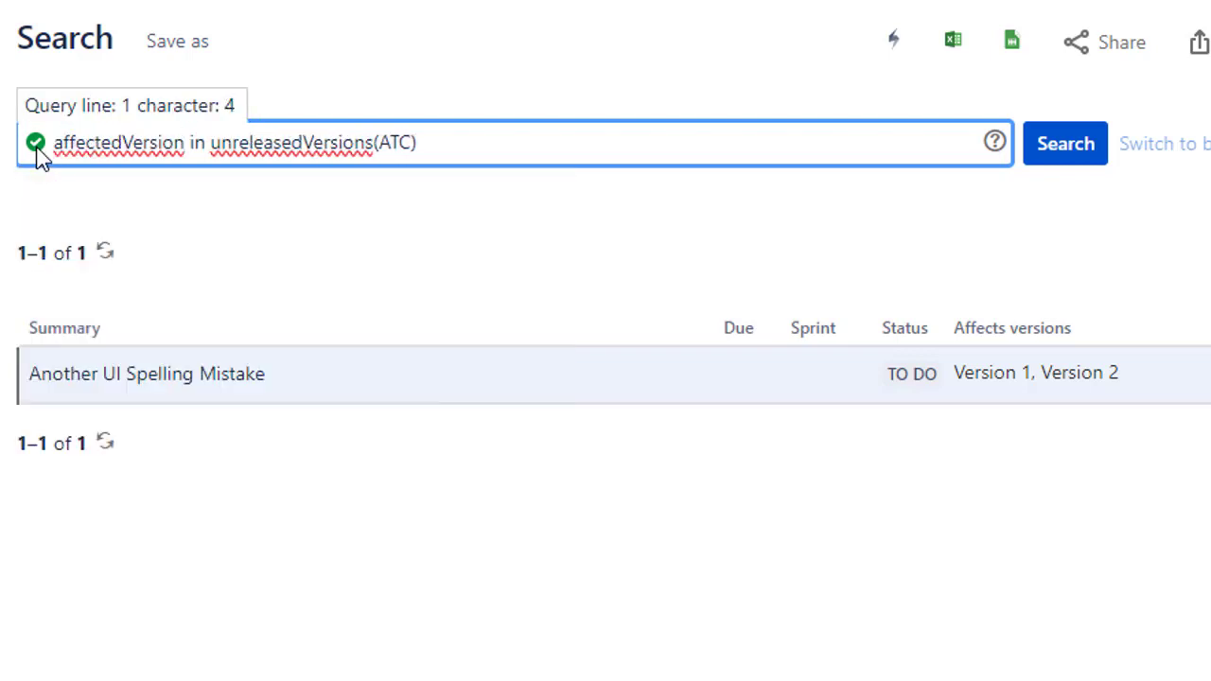
pyautogui.click(479, 144)
pyautogui.press('Return')
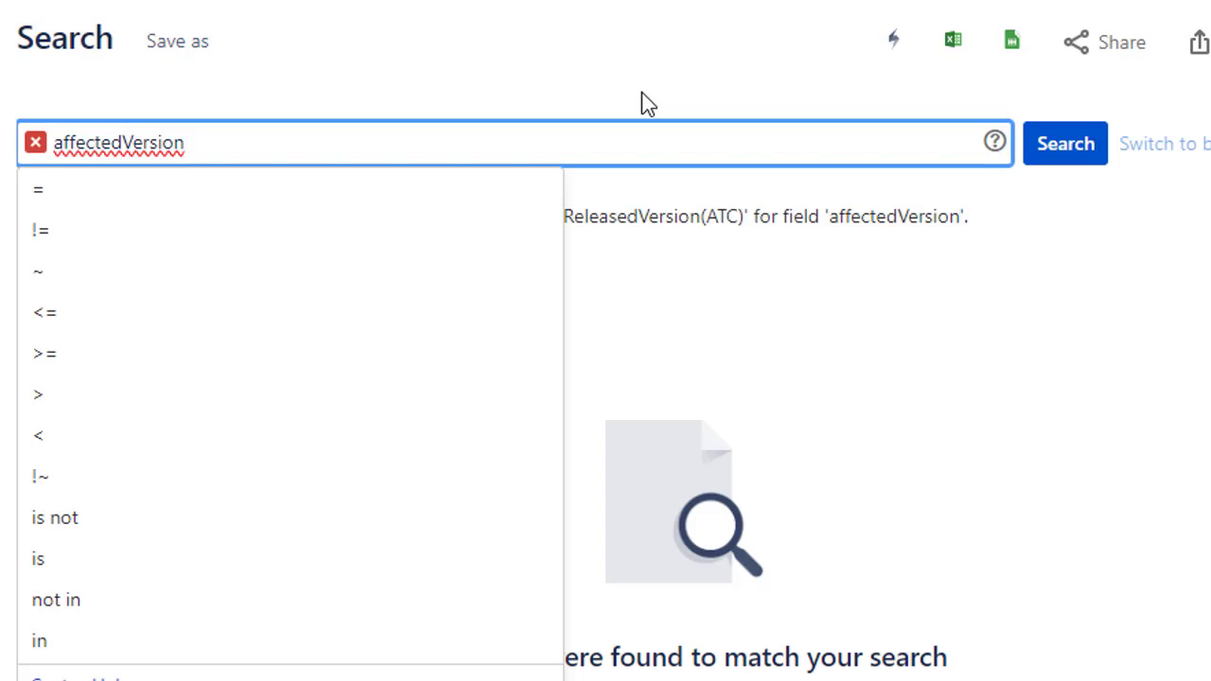
# Rewrite the query as affectedVersion = latestReleasedVersion() with autocomplete.
pyautogui.write('= ')
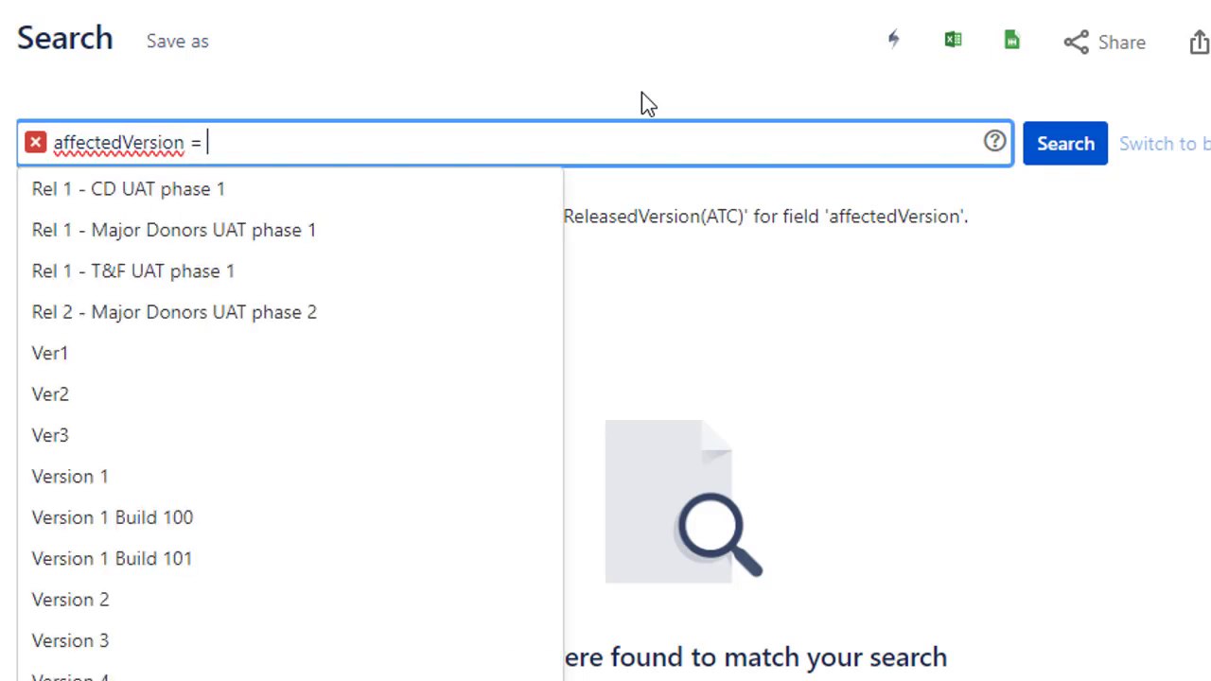
pyautogui.write('la')
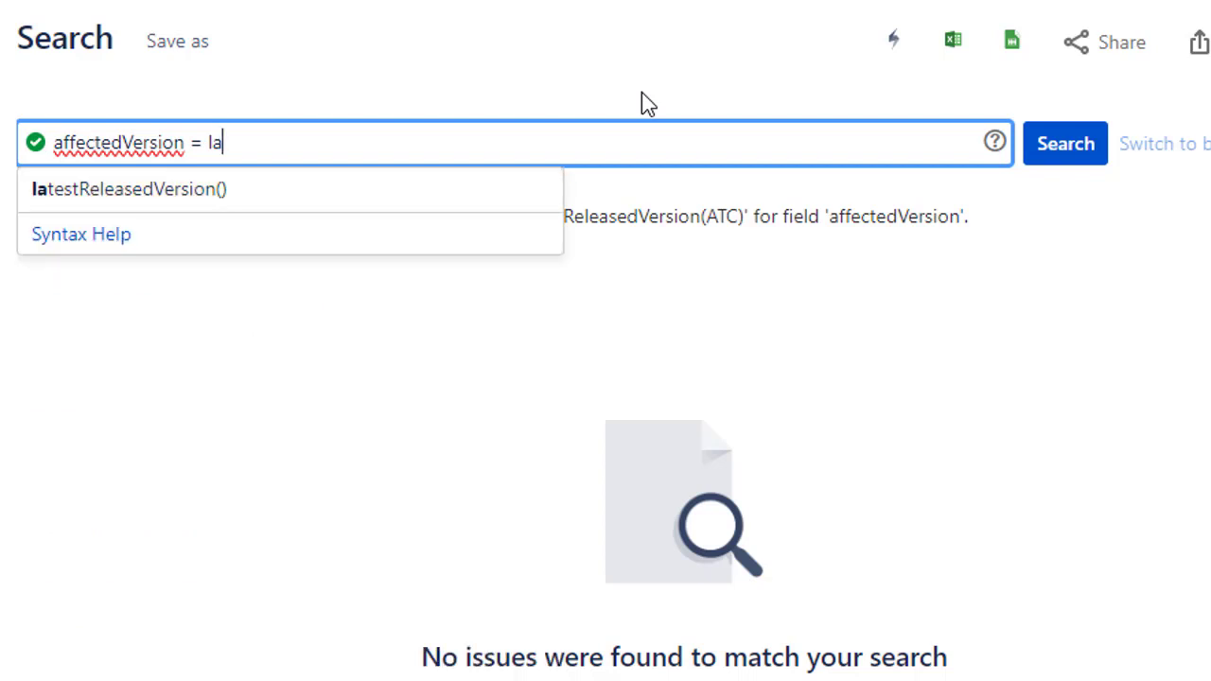
pyautogui.press('Down')
pyautogui.press('Return')
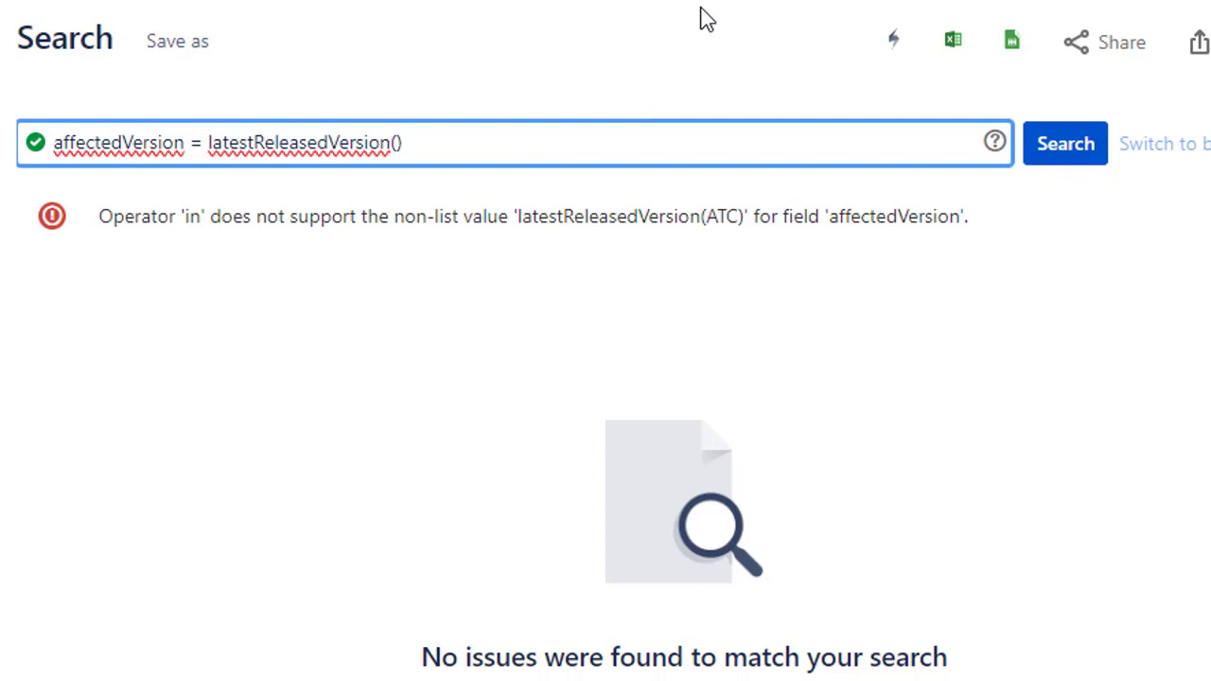
# Run affectedVersion = latestReleasedVersion() for four issues, highlighting the = operator and function.
pyautogui.press('Return')
pyautogui.moveTo(208, 144); pyautogui.dragTo(427, 140)
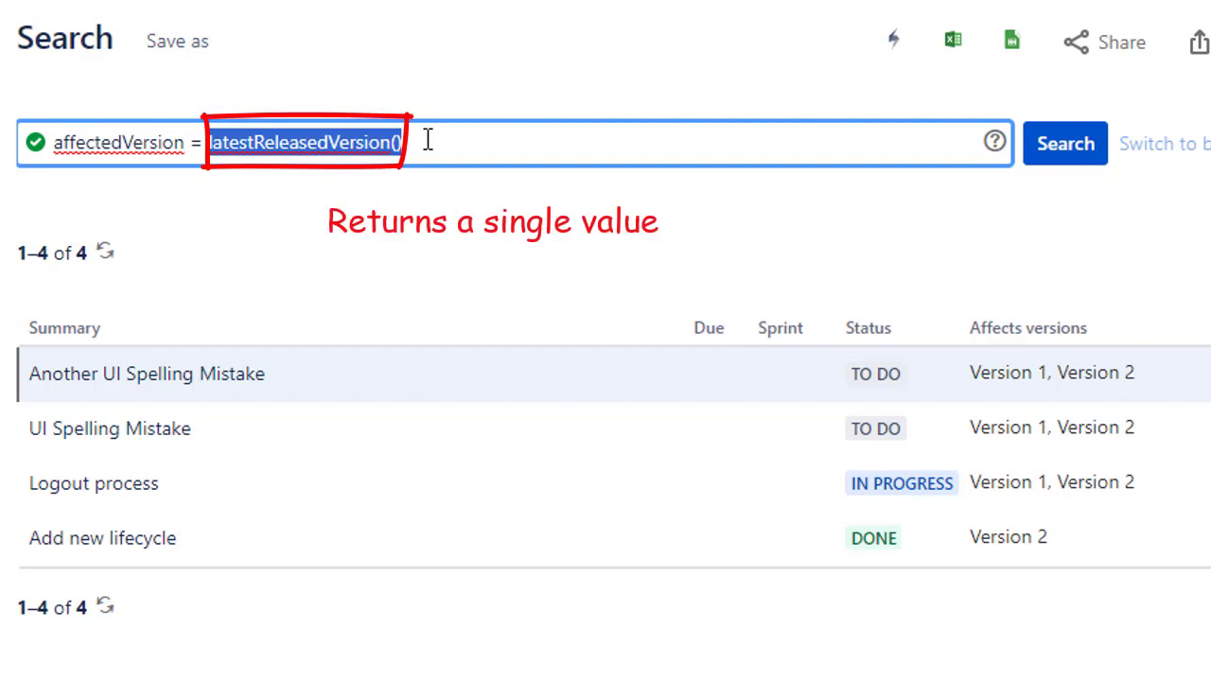
pyautogui.click(200, 143)
pyautogui.doubleClick(196, 144)
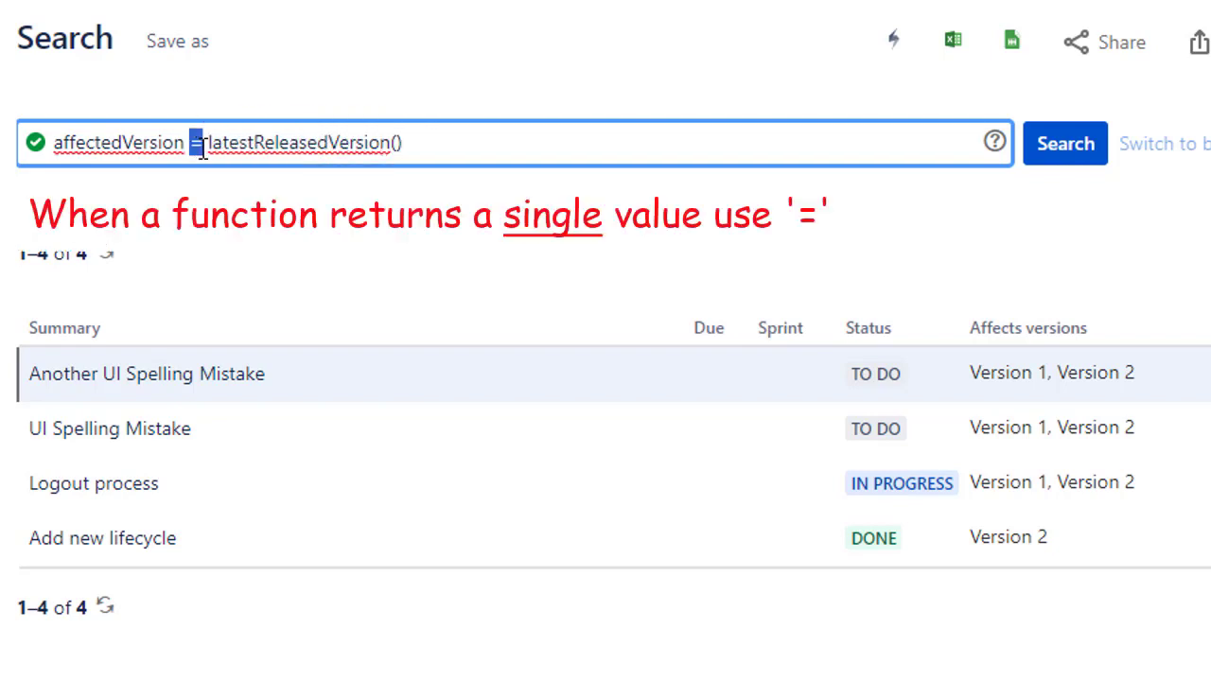
pyautogui.moveTo(208, 146); pyautogui.dragTo(440, 141)
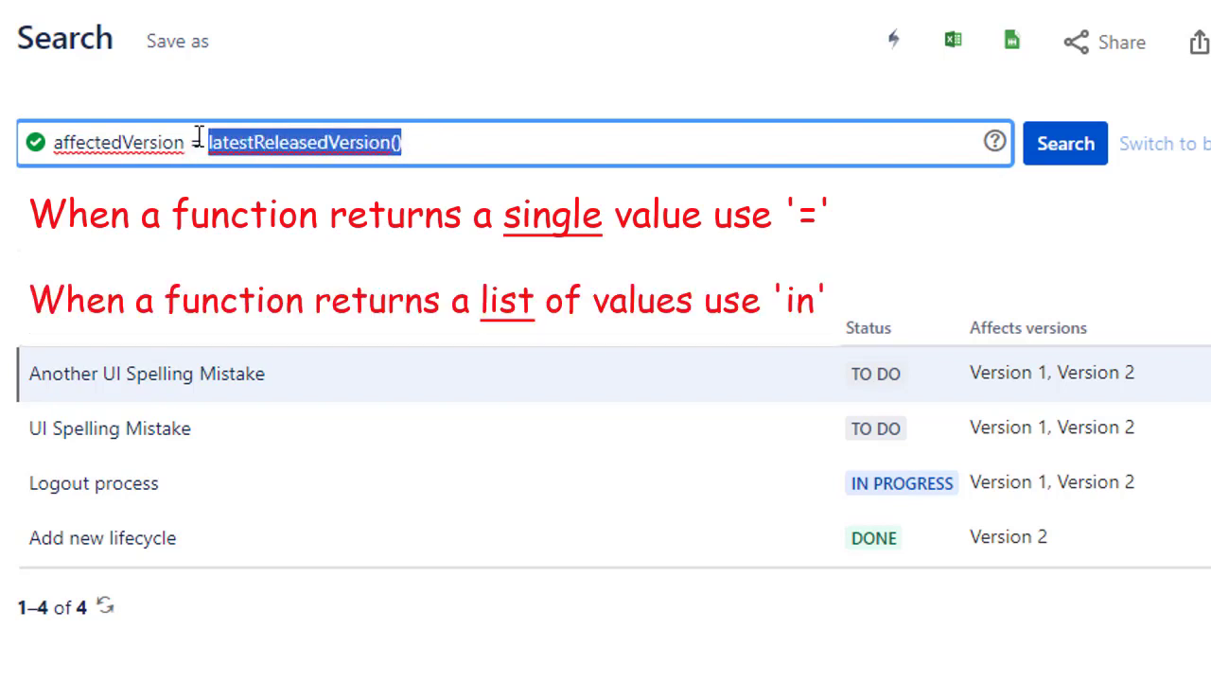
pyautogui.click(427, 151)
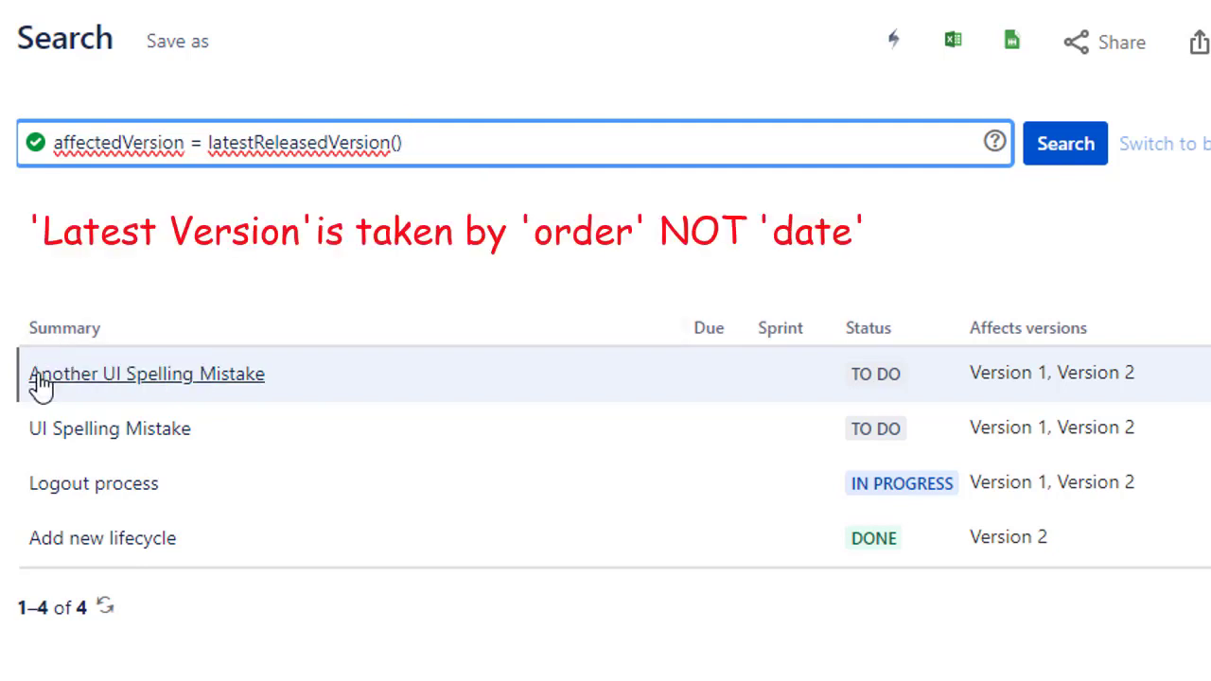
pyautogui.moveTo(209, 144); pyautogui.dragTo(275, 147)
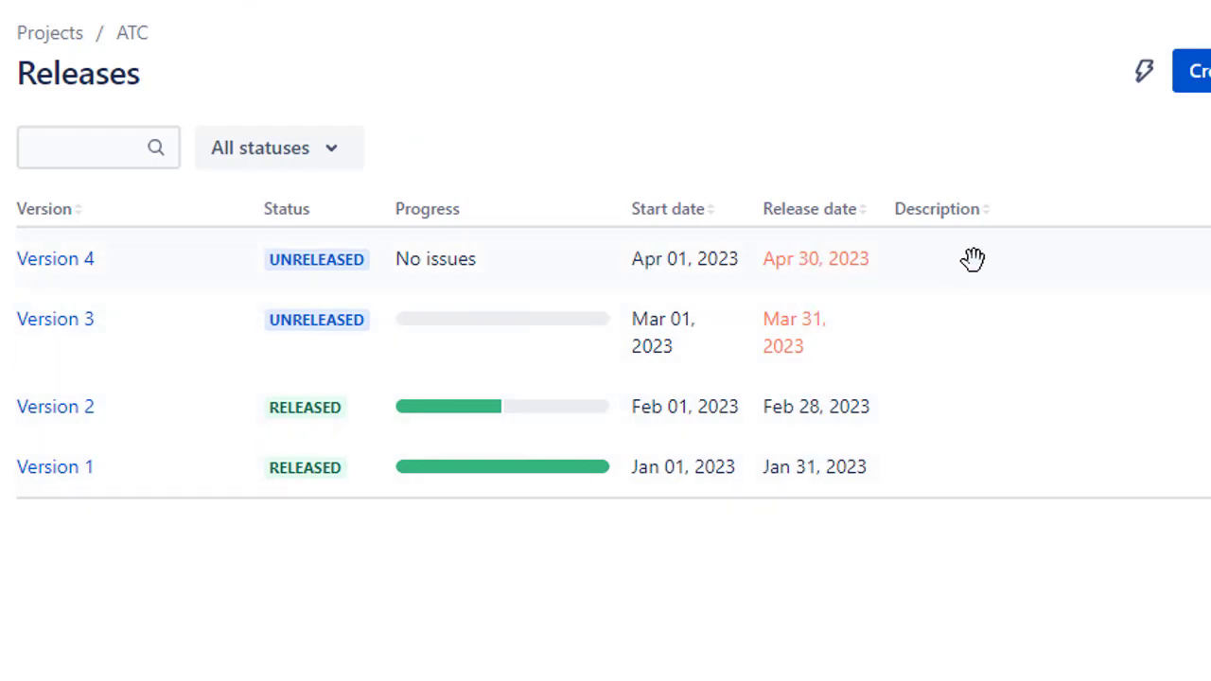
# Move Version 2 below Version 1 in the ATC release order, then back above it.
pyautogui.moveTo(1079, 387); pyautogui.dragTo(1074, 459)
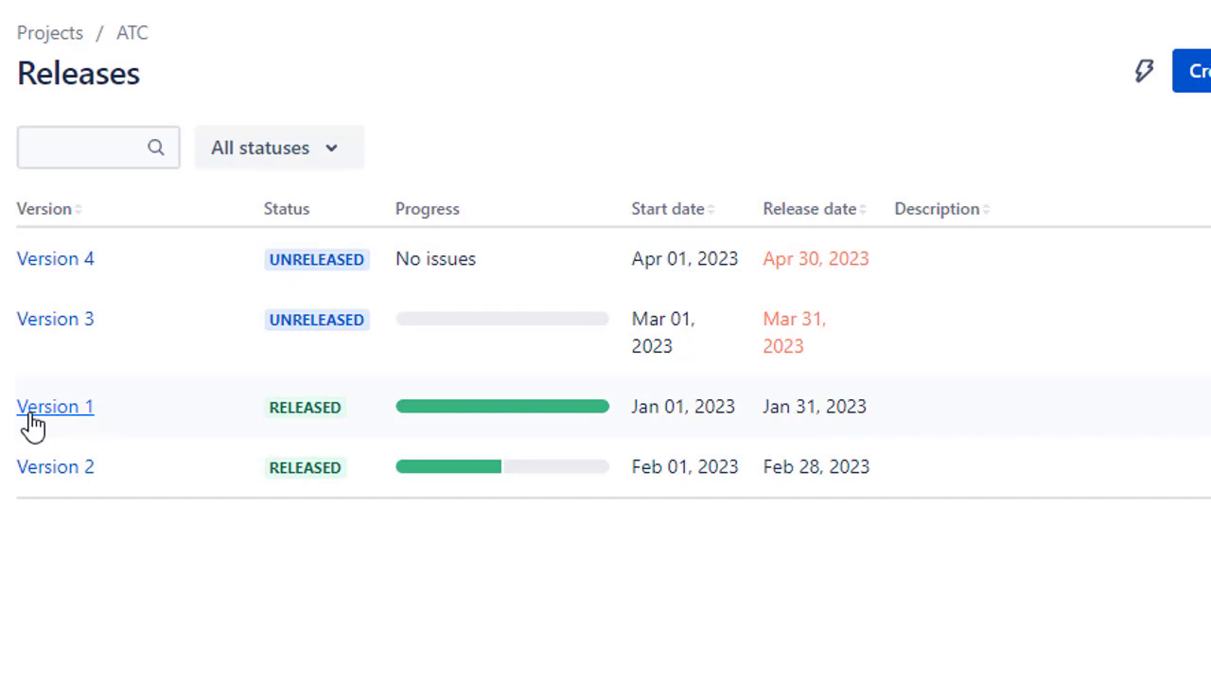
pyautogui.moveTo(1092, 476); pyautogui.dragTo(1076, 406)
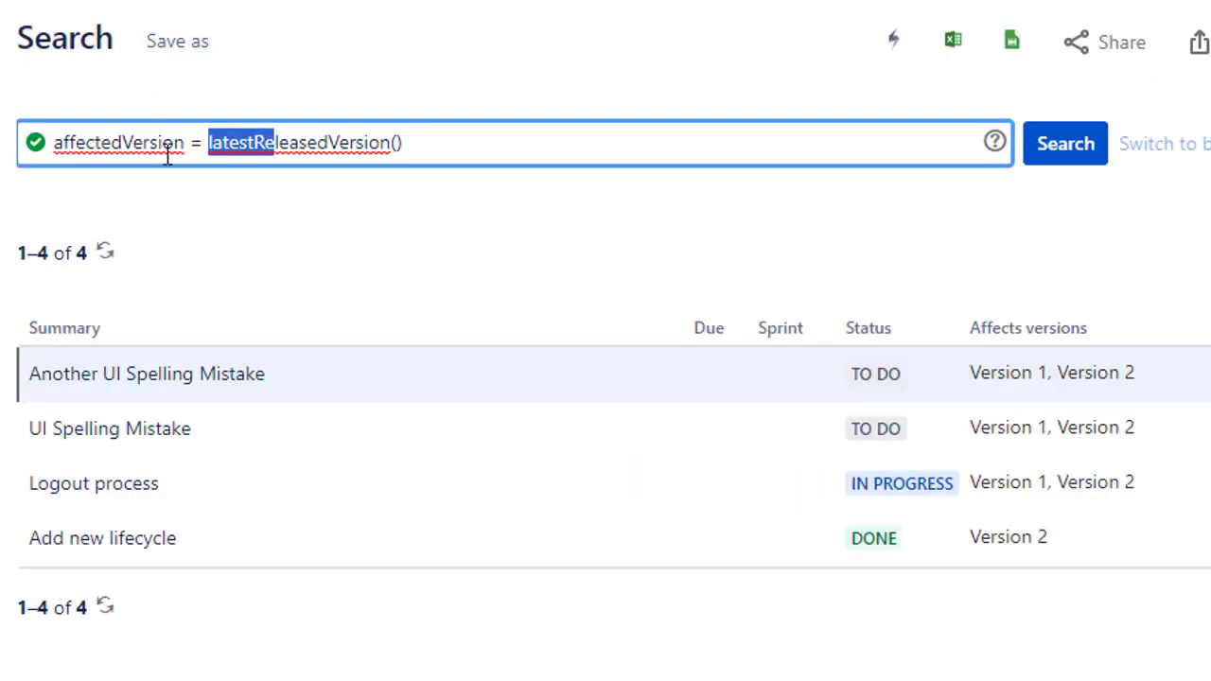
# Replace the query with fixVersion = earliestUnreleasedVersion() using autocomplete.
pyautogui.hotkey('ctrl', 'a')
pyautogui.press('BackSpace')
pyautogui.write('fixVersion')
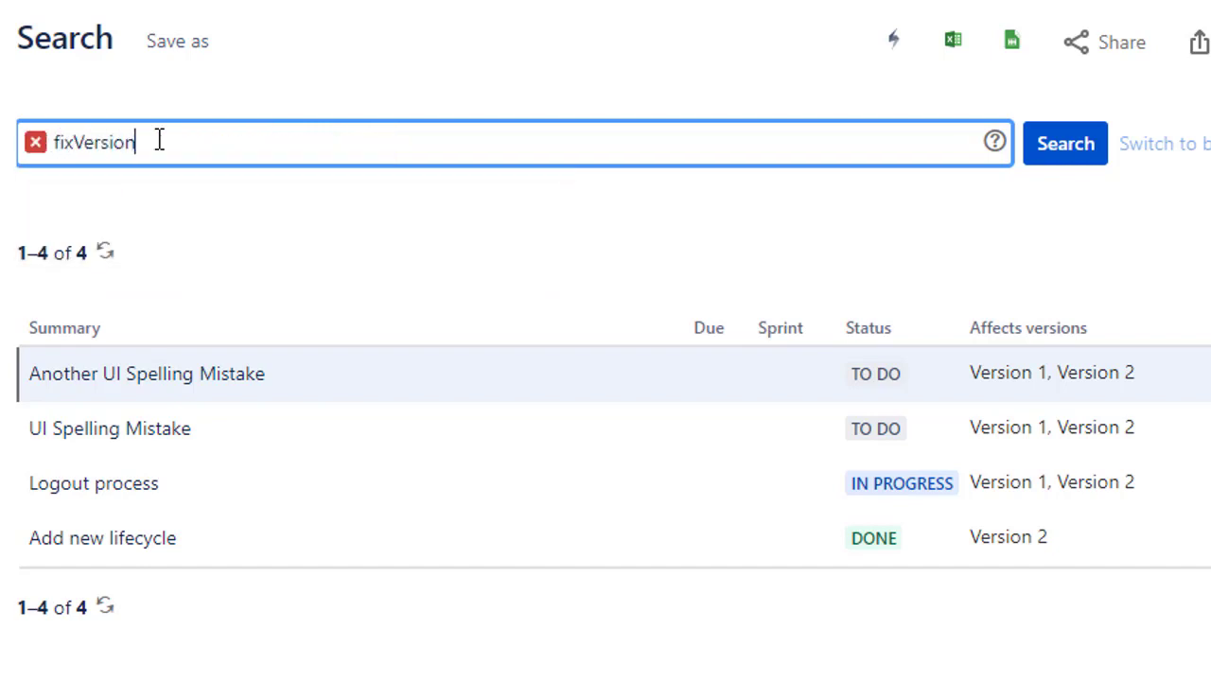
pyautogui.write(' = earl')
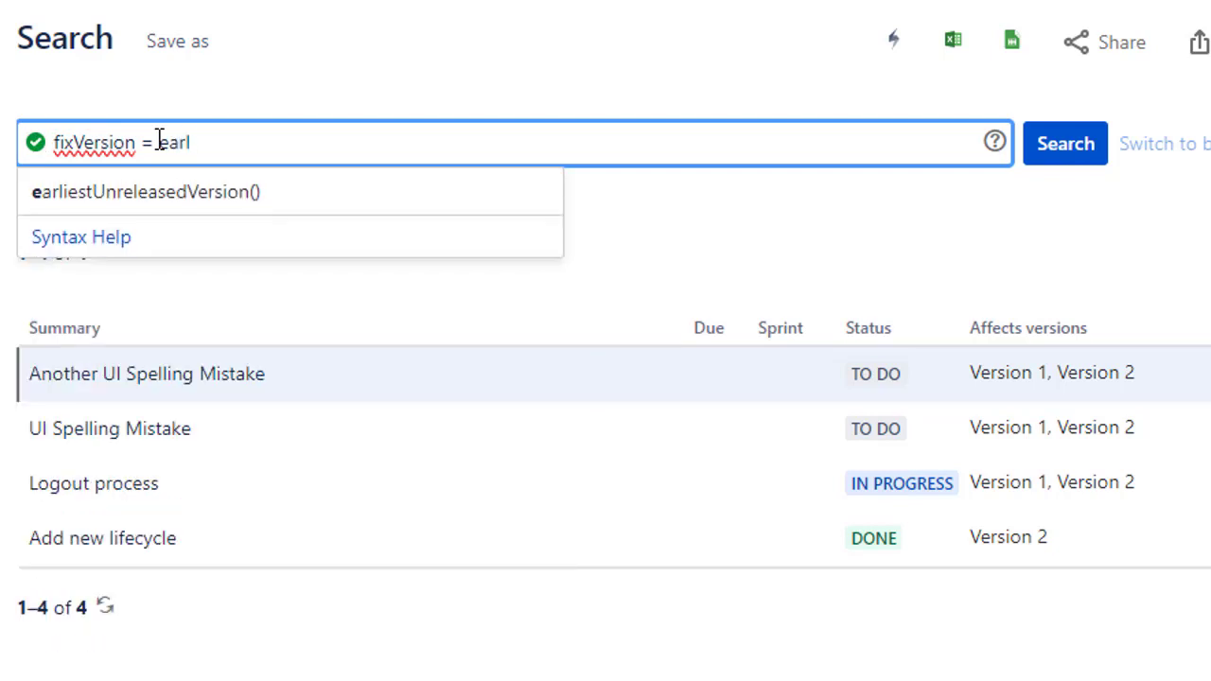
pyautogui.click(177, 190)
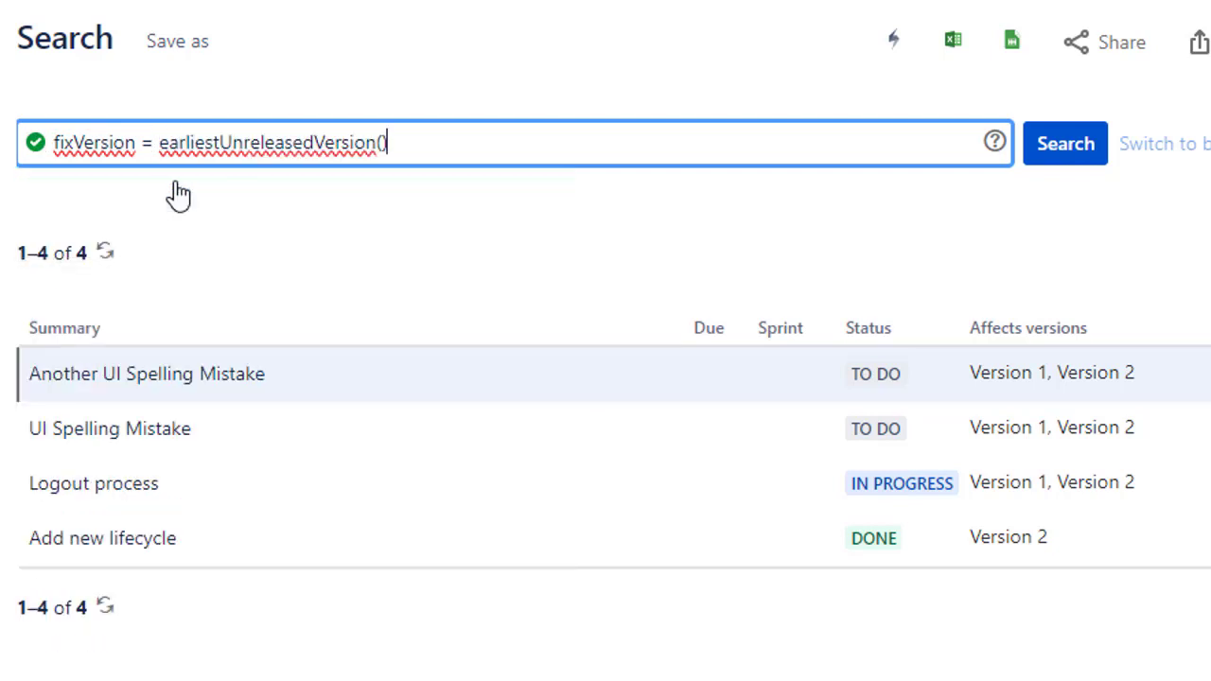